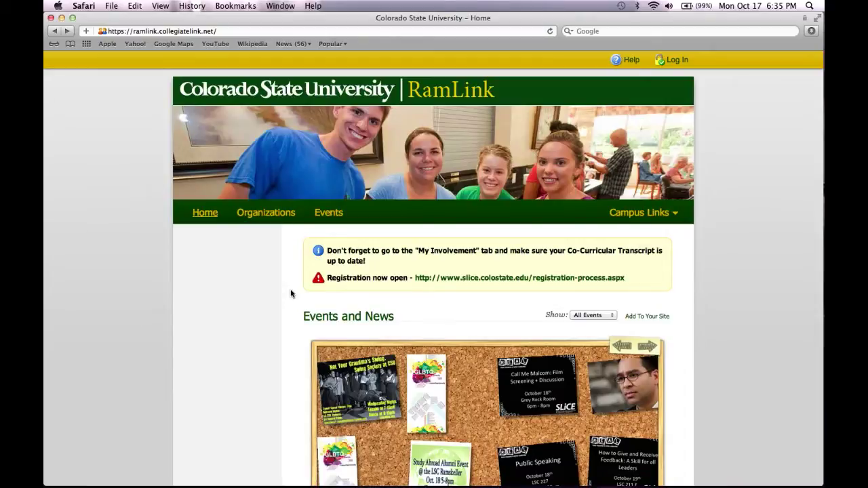
Go from the public RamLink home page to the eName sign-in page.
{"action": "left_click", "coordinate": [677, 60]}
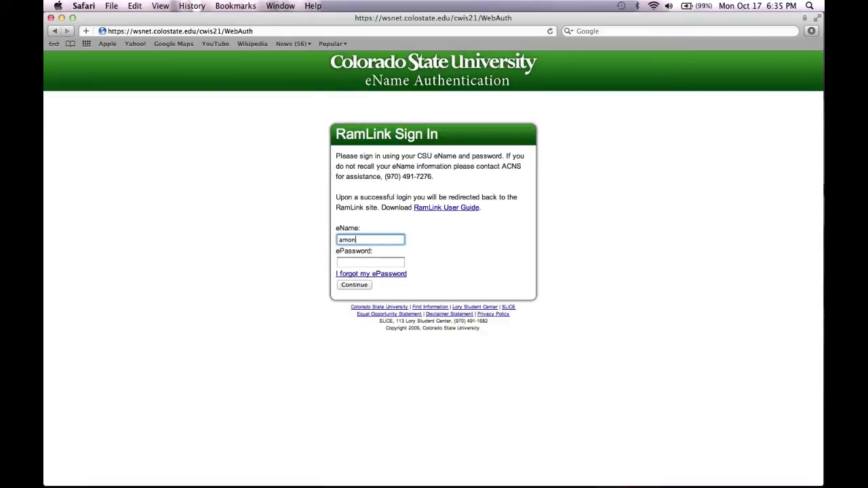
Enter the CSU eName and ePassword and submit the sign-in form.
{"action": "left_click", "coordinate": [371, 263]}
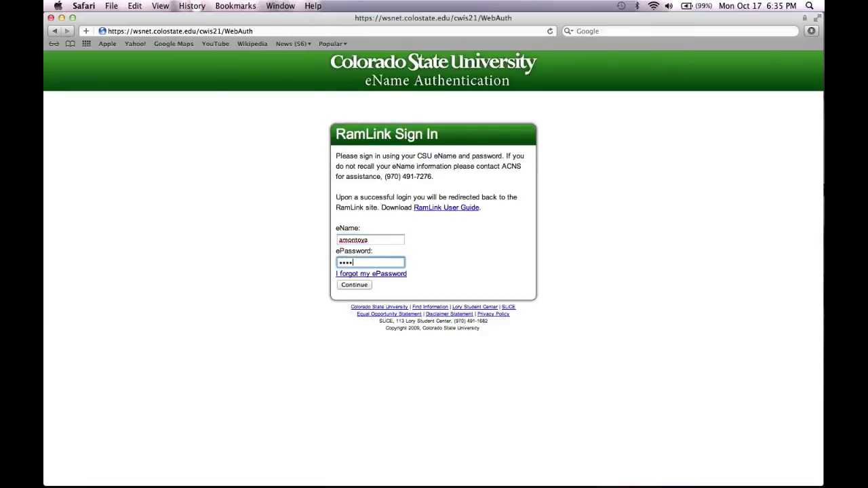
{"action": "key", "text": "Return"}
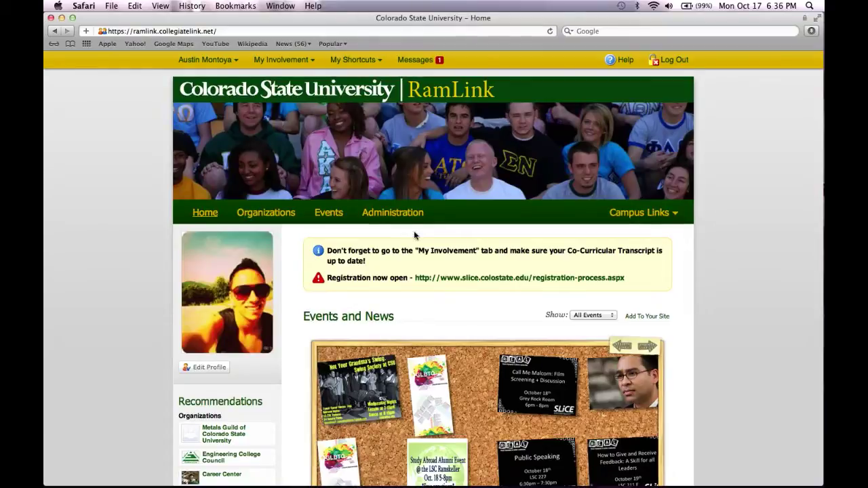
Scroll the home page and advance the news board four items to International Tea.
{"action": "scroll", "coordinate": [415, 235], "scroll_direction": "down", "scroll_amount": 5}
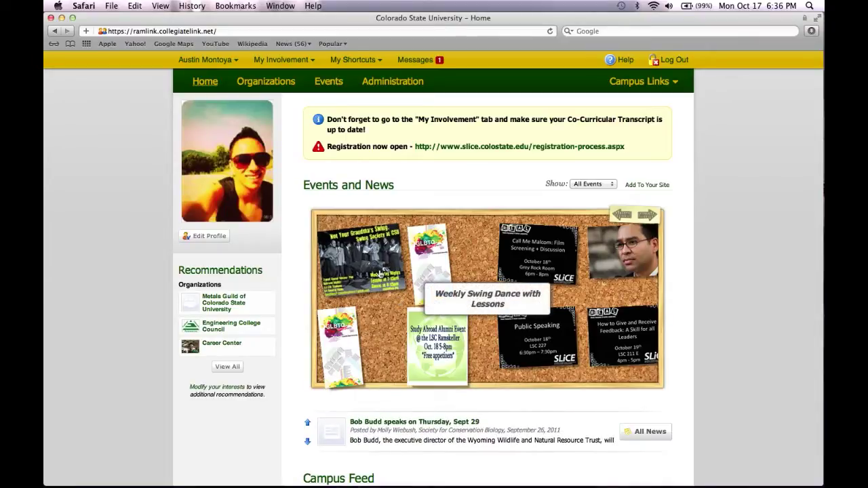
{"action": "scroll", "coordinate": [296, 293], "scroll_direction": "down", "scroll_amount": 5}
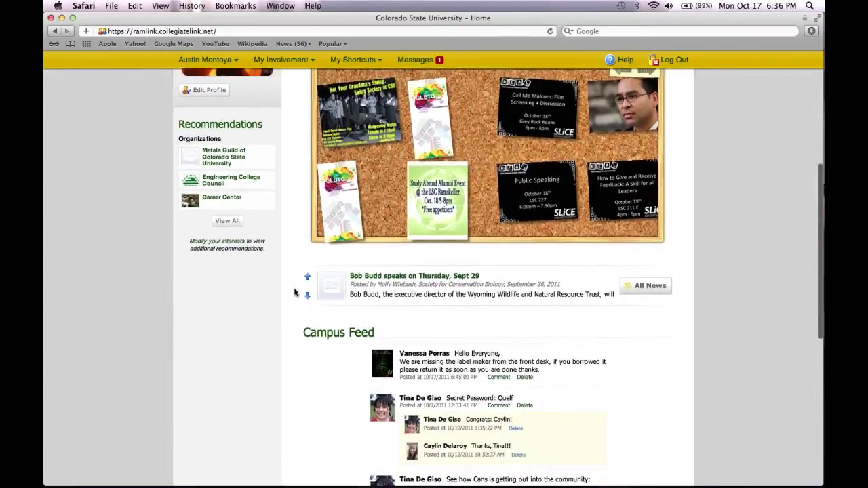
{"action": "scroll", "coordinate": [297, 293], "scroll_direction": "down", "scroll_amount": 1}
{"action": "left_click", "coordinate": [307, 287]}
{"action": "left_click", "coordinate": [306, 287]}
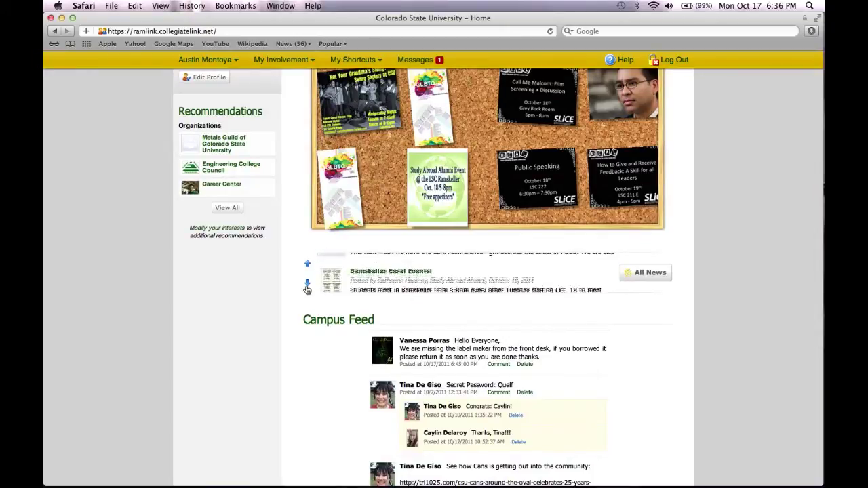
{"action": "left_click", "coordinate": [307, 285]}
{"action": "left_click", "coordinate": [306, 285]}
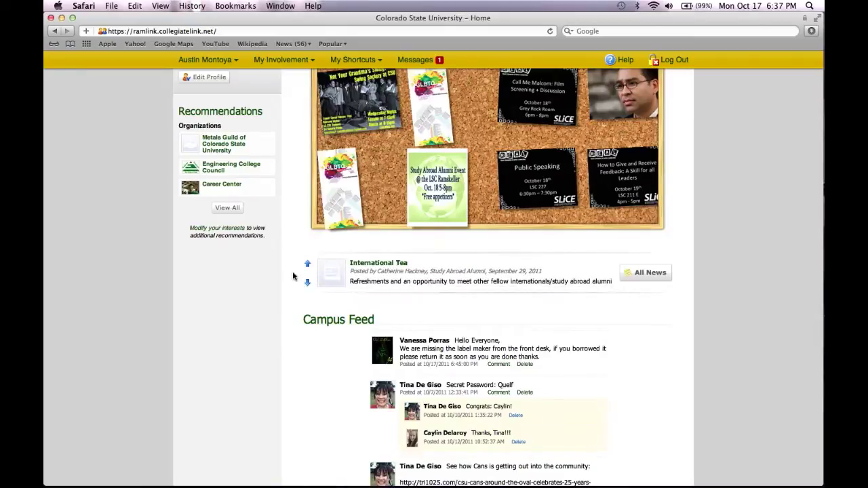
Scroll down through the Campus Feed and back up to the top of the page.
{"action": "scroll", "coordinate": [294, 276], "scroll_direction": "down", "scroll_amount": 5}
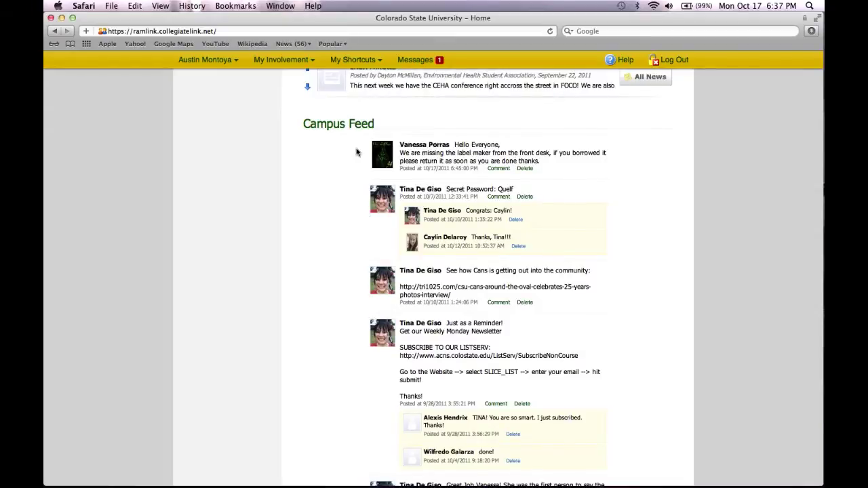
{"action": "scroll", "coordinate": [357, 152], "scroll_direction": "down", "scroll_amount": 4}
{"action": "scroll", "coordinate": [356, 152], "scroll_direction": "up", "scroll_amount": 7}
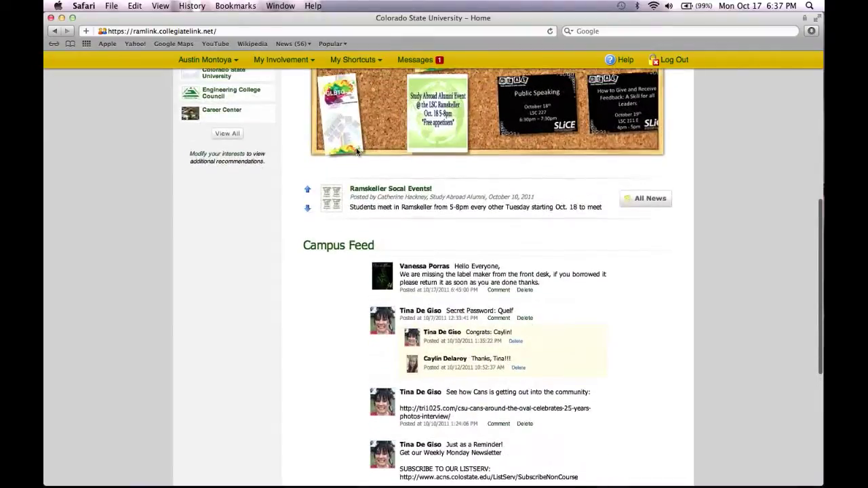
{"action": "scroll", "coordinate": [356, 152], "scroll_direction": "up", "scroll_amount": 6}
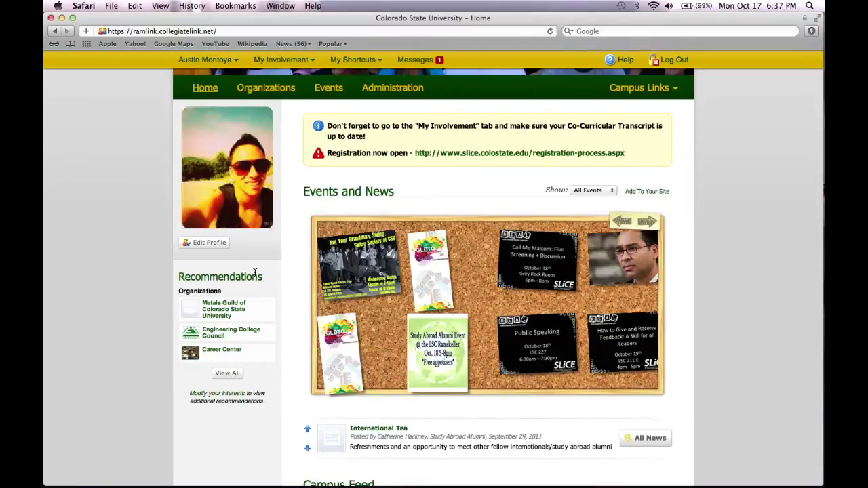
{"action": "scroll", "coordinate": [255, 273], "scroll_direction": "up", "scroll_amount": 5}
Open the account Profile page from the name dropdown and look it over.
{"action": "left_click", "coordinate": [206, 59]}
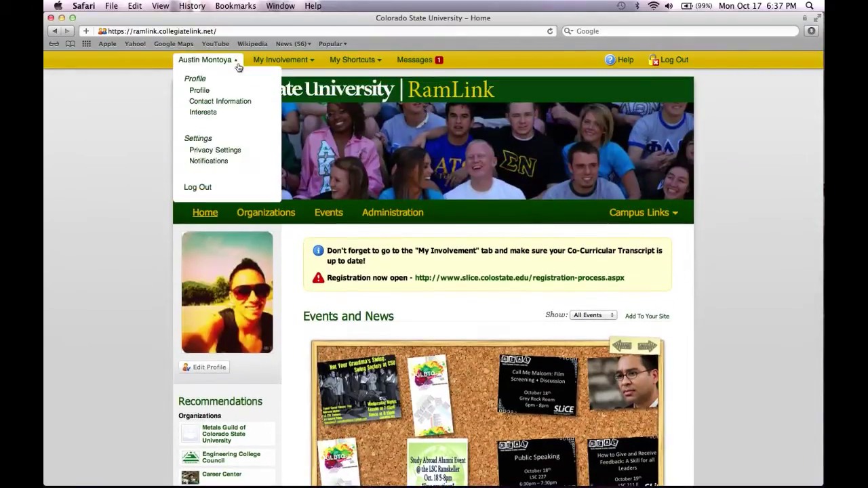
{"action": "left_click", "coordinate": [199, 91]}
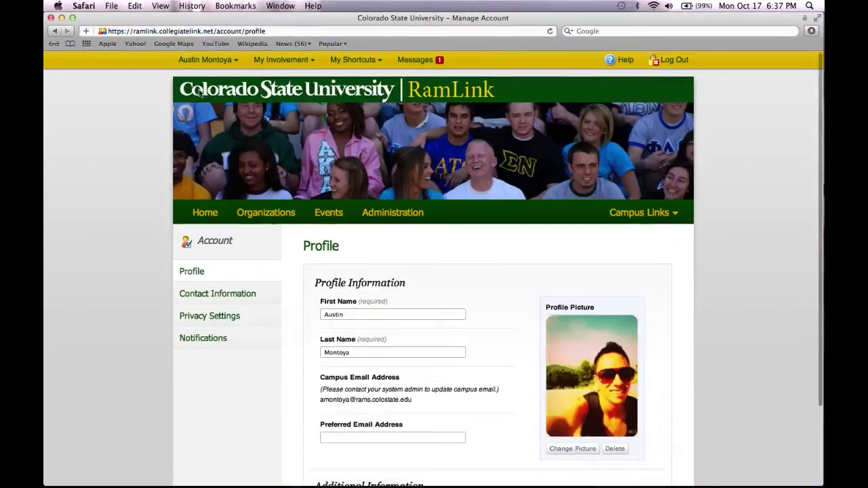
{"action": "scroll", "coordinate": [562, 198], "scroll_direction": "down", "scroll_amount": 4}
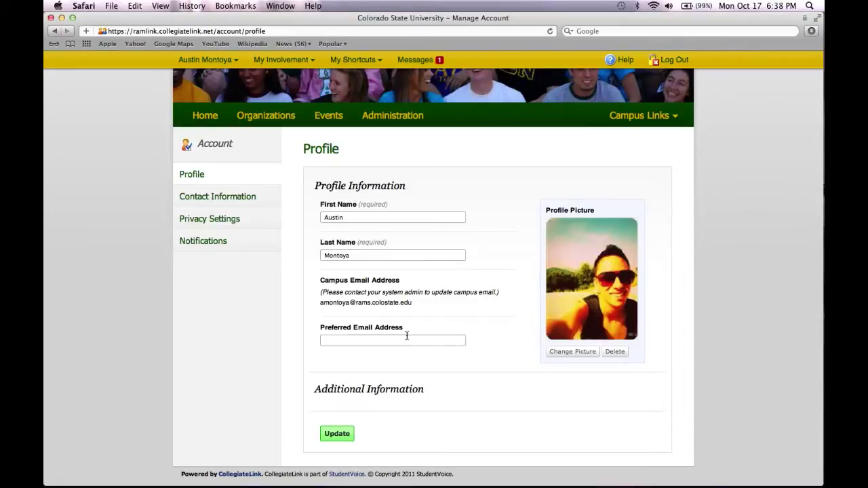
Review the organization roster privacy settings and the e-mail Notification Settings page.
{"action": "left_click", "coordinate": [259, 227]}
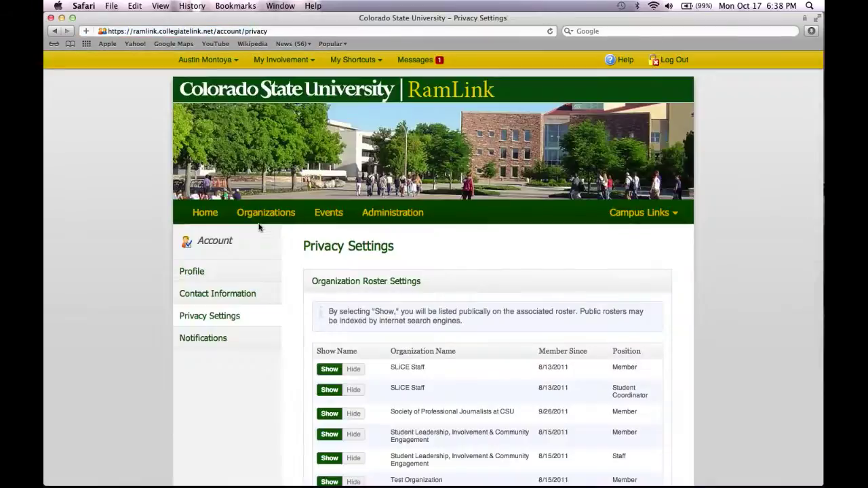
{"action": "scroll", "coordinate": [387, 250], "scroll_direction": "down", "scroll_amount": 3}
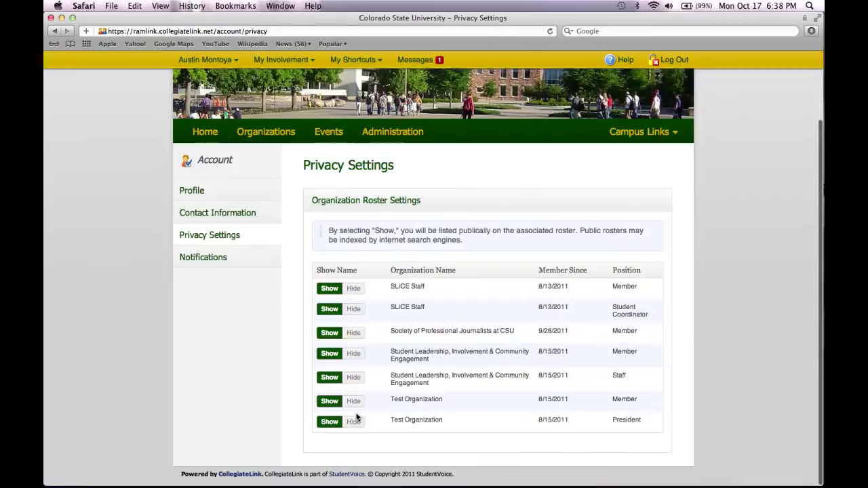
{"action": "left_click", "coordinate": [238, 256]}
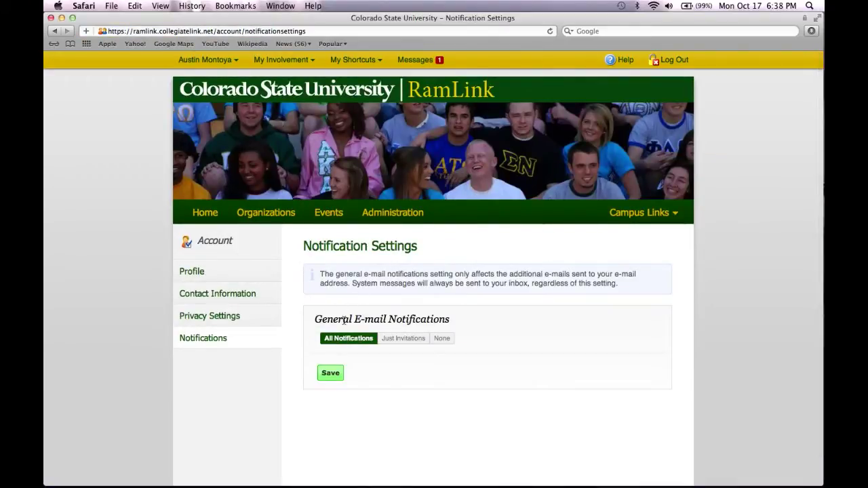
{"action": "left_click", "coordinate": [273, 60]}
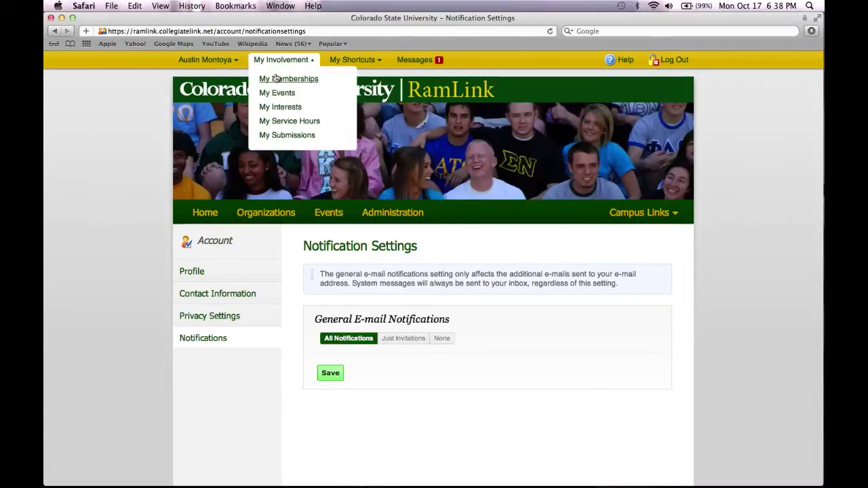
Review current and past memberships, then the Co-Curricular Transcript listing all four organizations.
{"action": "left_click", "coordinate": [276, 78]}
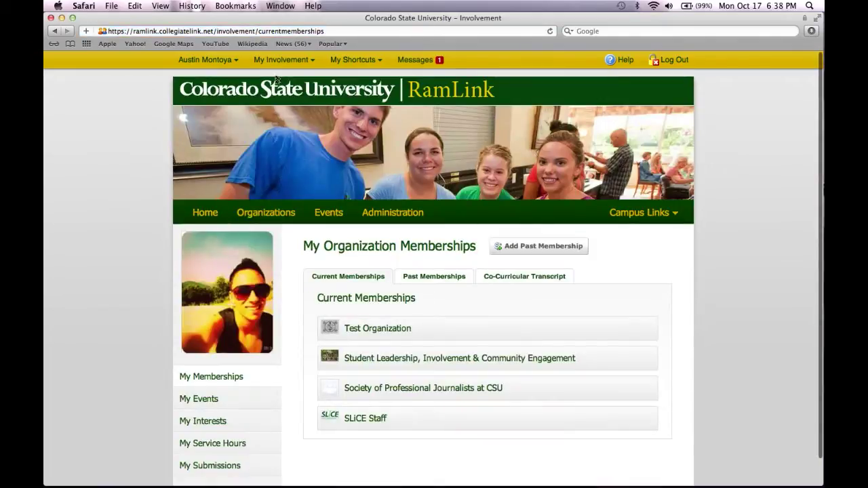
{"action": "scroll", "coordinate": [285, 238], "scroll_direction": "down", "scroll_amount": 1}
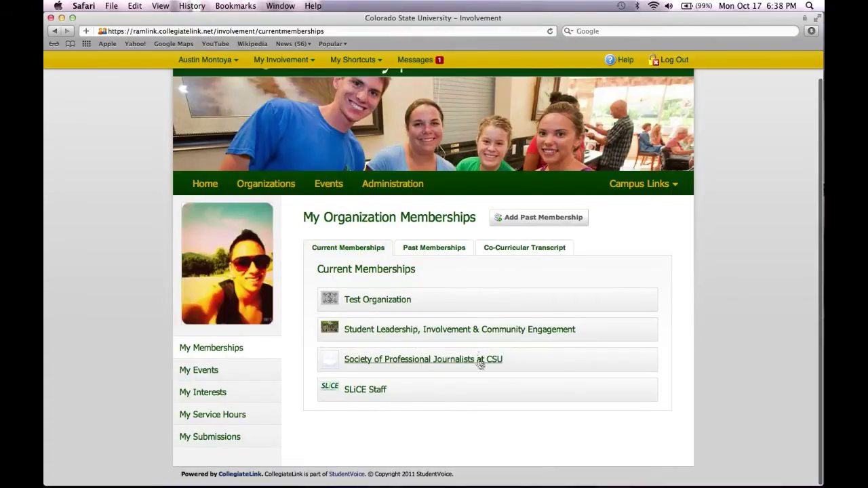
{"action": "left_click", "coordinate": [446, 251]}
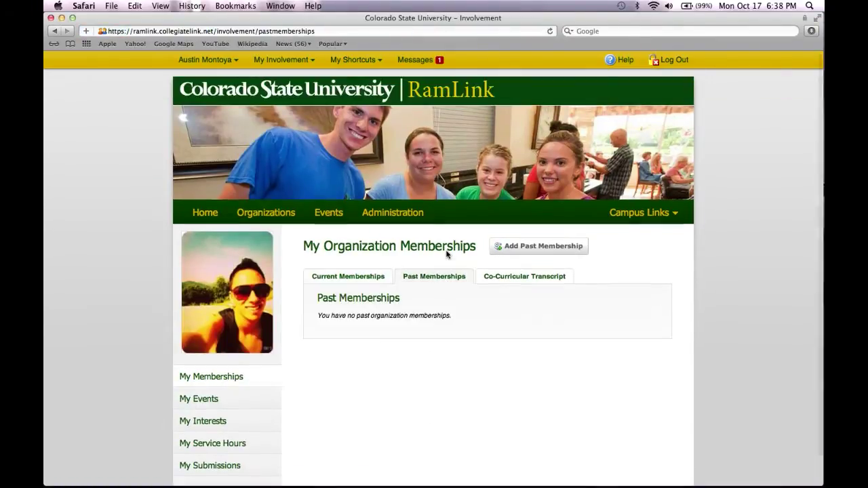
{"action": "left_click", "coordinate": [506, 277]}
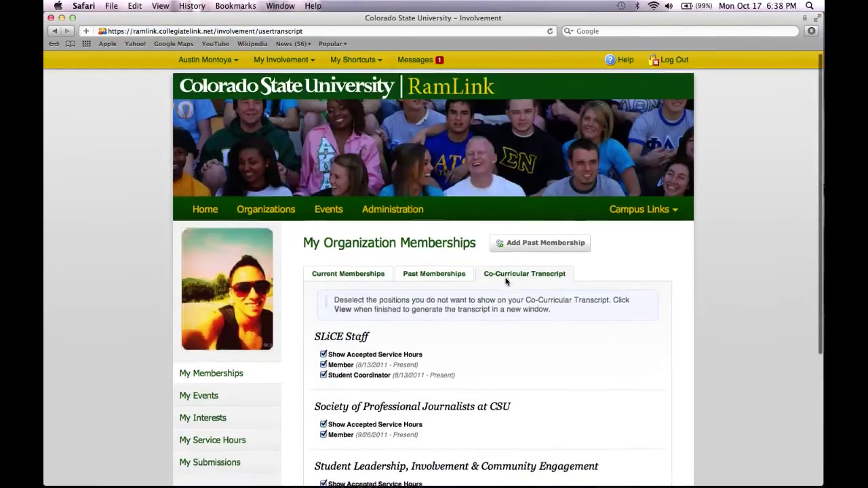
{"action": "scroll", "coordinate": [506, 281], "scroll_direction": "down", "scroll_amount": 5}
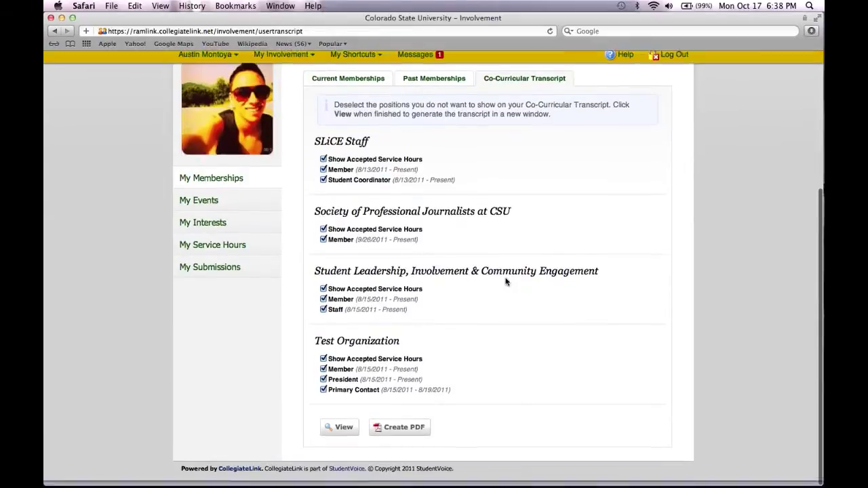
{"action": "scroll", "coordinate": [506, 280], "scroll_direction": "up", "scroll_amount": 5}
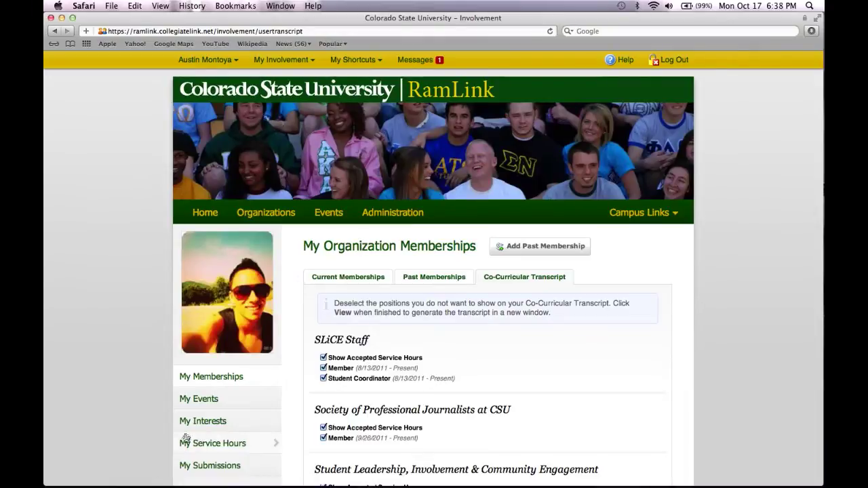
Look over the student's upcoming and past events, then open the Manage Interests page.
{"action": "left_click", "coordinate": [197, 405]}
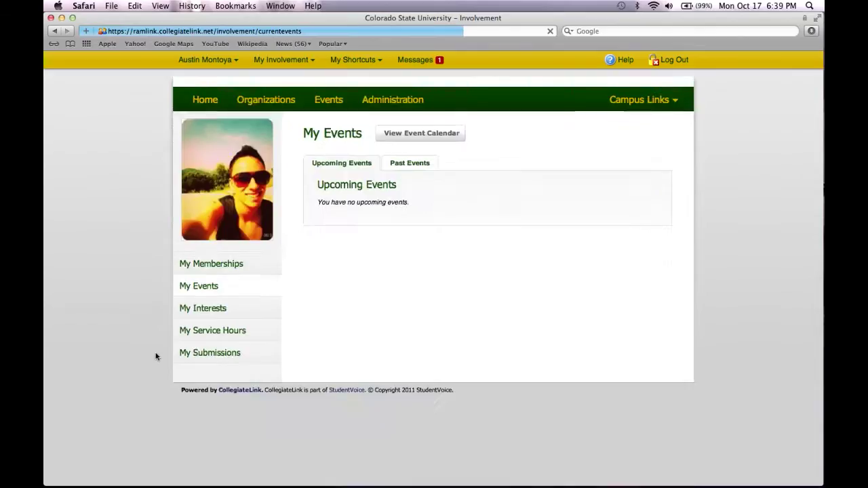
{"action": "scroll", "coordinate": [156, 357], "scroll_direction": "down", "scroll_amount": 1}
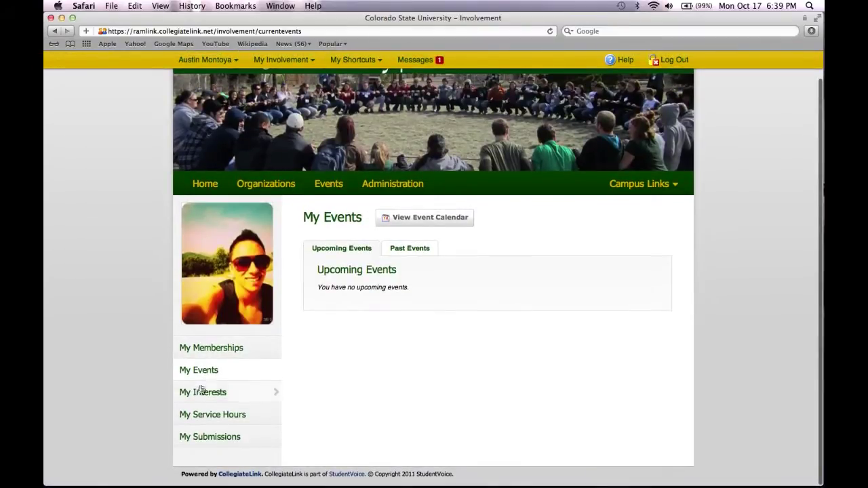
{"action": "left_click", "coordinate": [411, 250]}
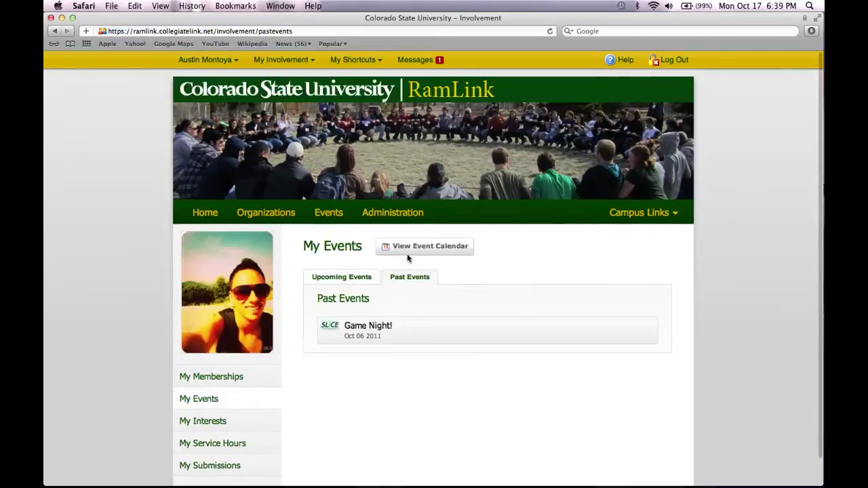
{"action": "scroll", "coordinate": [238, 360], "scroll_direction": "down", "scroll_amount": 1}
{"action": "left_click", "coordinate": [189, 395]}
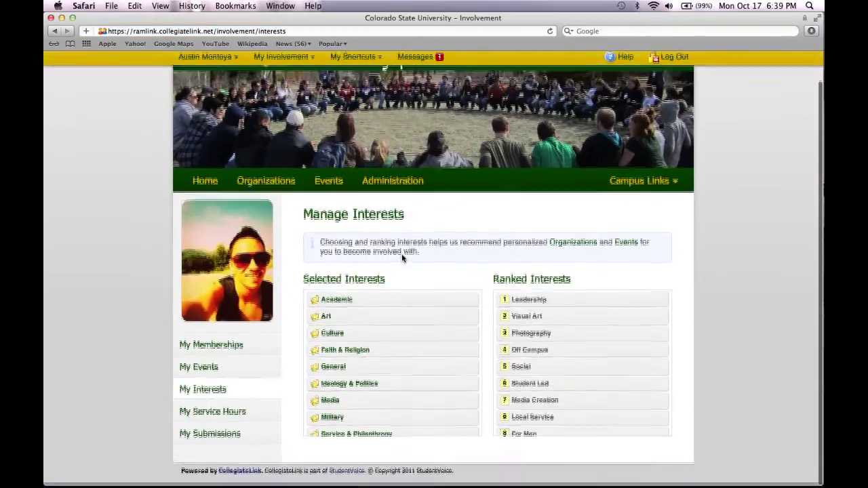
Browse Academic and Arts interests, add Contemporary to Ranked Interests, then remove it again.
{"action": "left_click", "coordinate": [355, 302]}
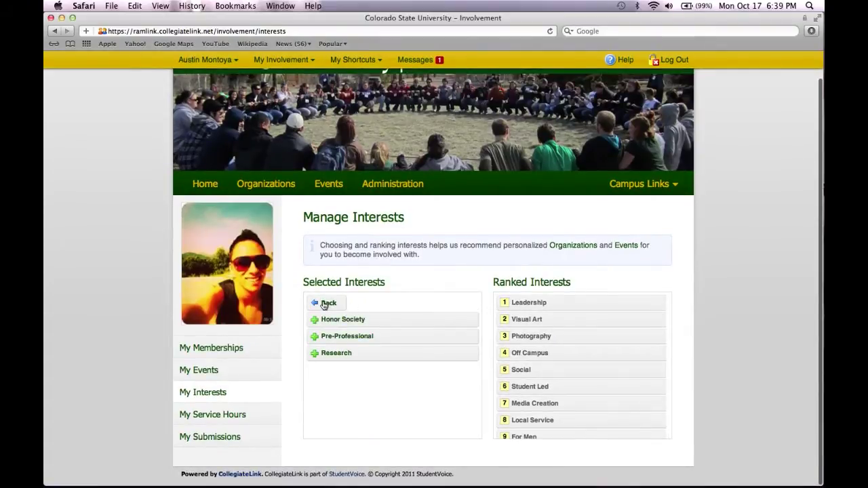
{"action": "left_click", "coordinate": [325, 303]}
{"action": "left_click", "coordinate": [331, 320]}
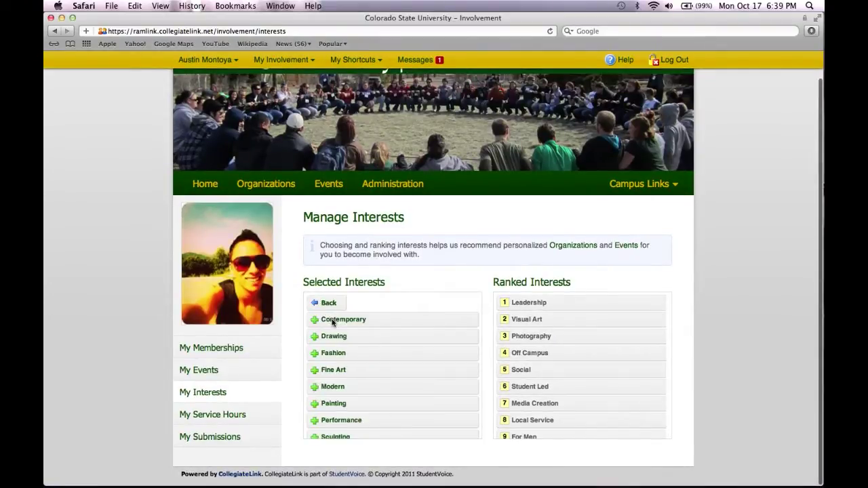
{"action": "left_click", "coordinate": [314, 320]}
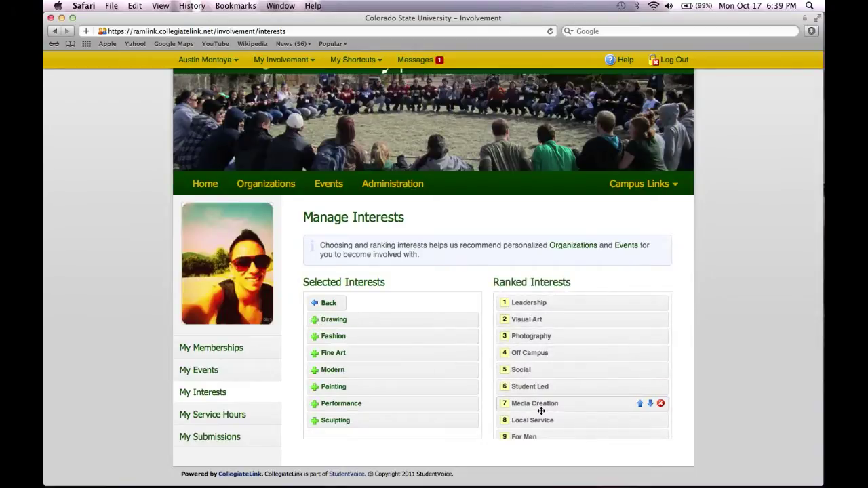
{"action": "scroll", "coordinate": [630, 389], "scroll_direction": "down", "scroll_amount": 2}
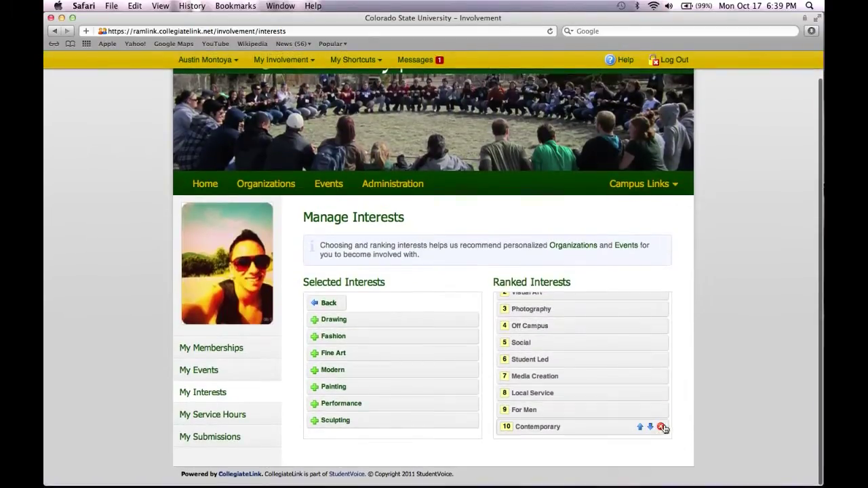
{"action": "left_click", "coordinate": [661, 428]}
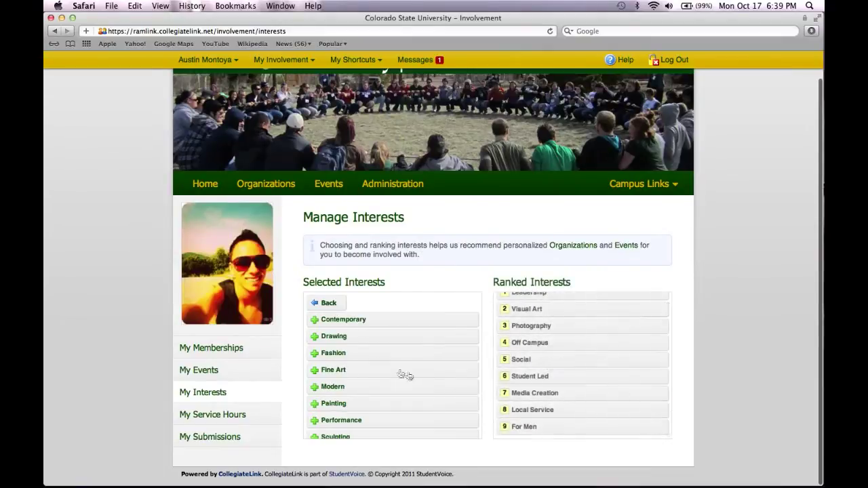
{"action": "left_click", "coordinate": [237, 412]}
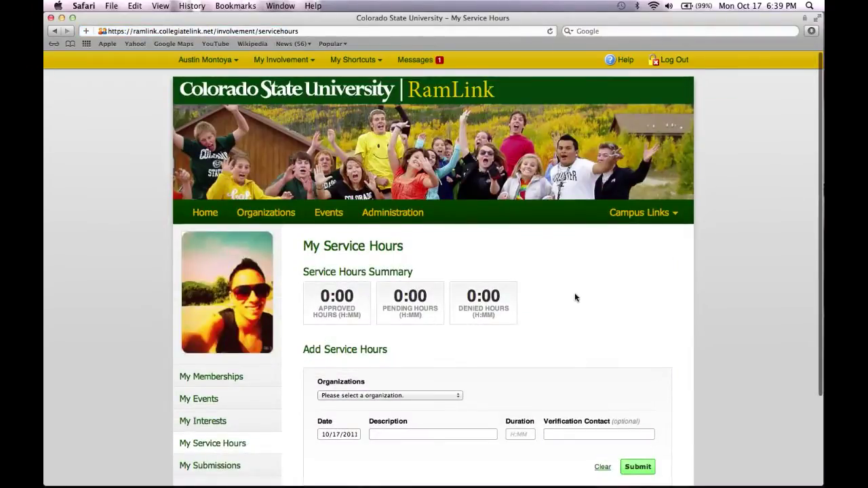
Check service hours and the Elections, Organization Registrations and Events submissions, then show My Shortcuts.
{"action": "scroll", "coordinate": [574, 298], "scroll_direction": "down", "scroll_amount": 4}
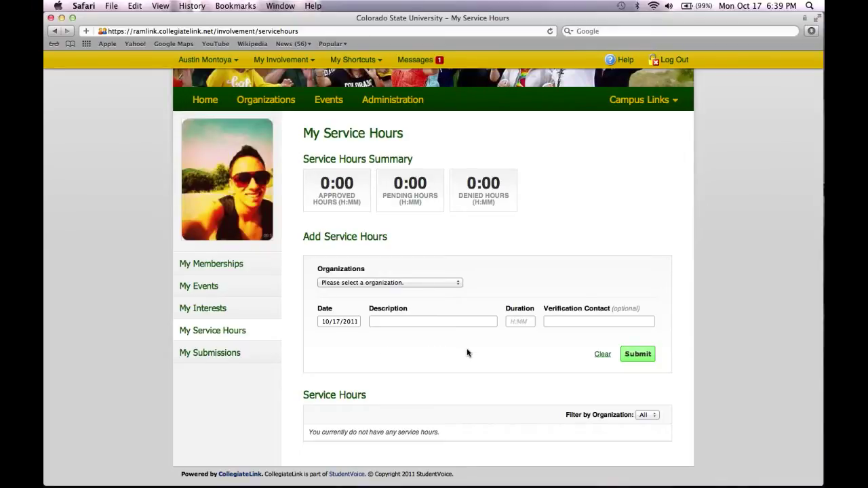
{"action": "left_click", "coordinate": [190, 358]}
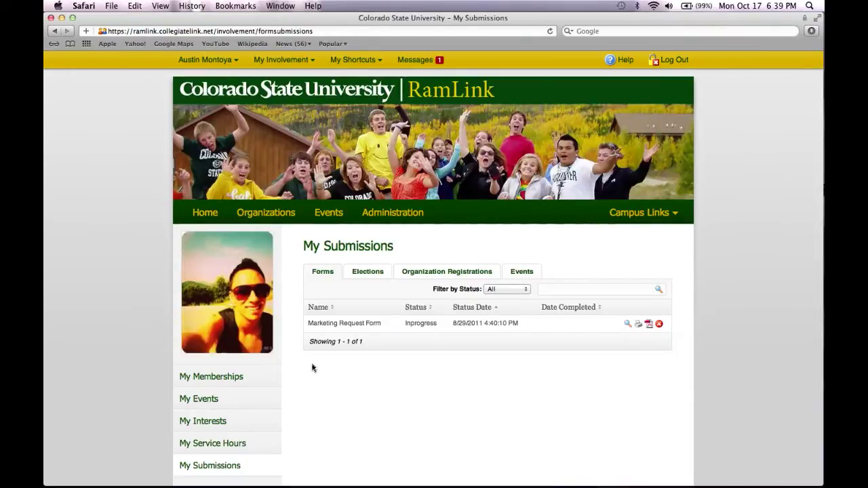
{"action": "left_click", "coordinate": [360, 277]}
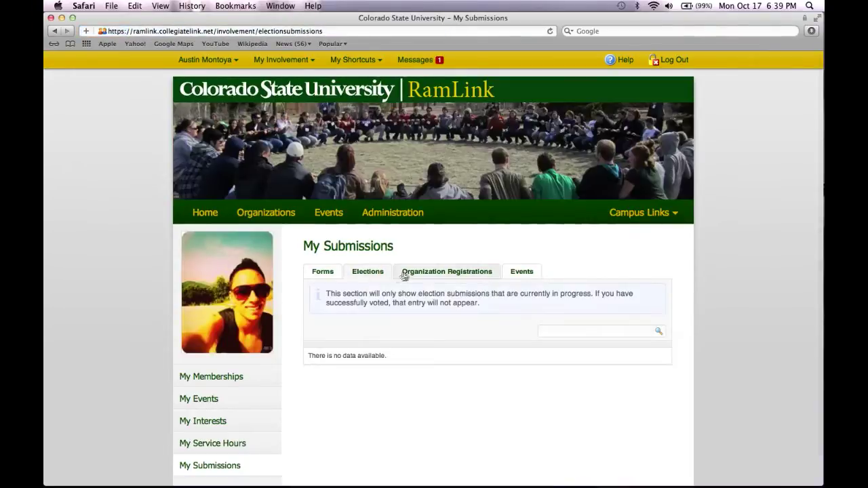
{"action": "left_click", "coordinate": [417, 272]}
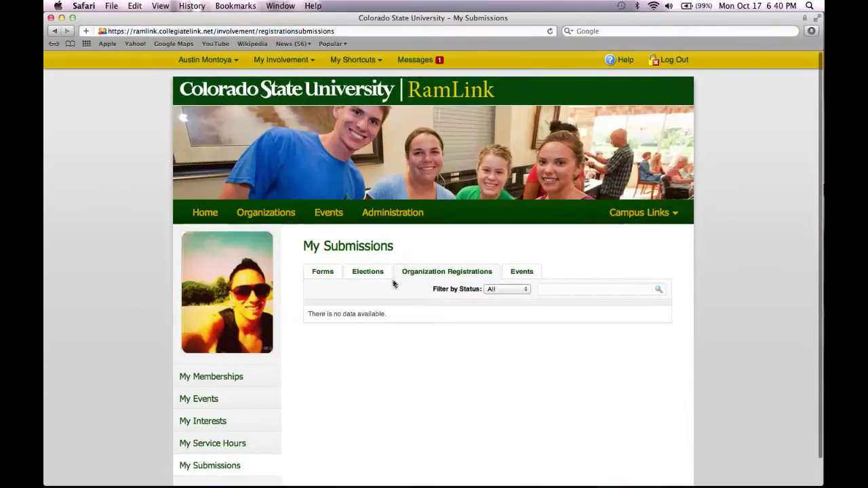
{"action": "left_click", "coordinate": [513, 271]}
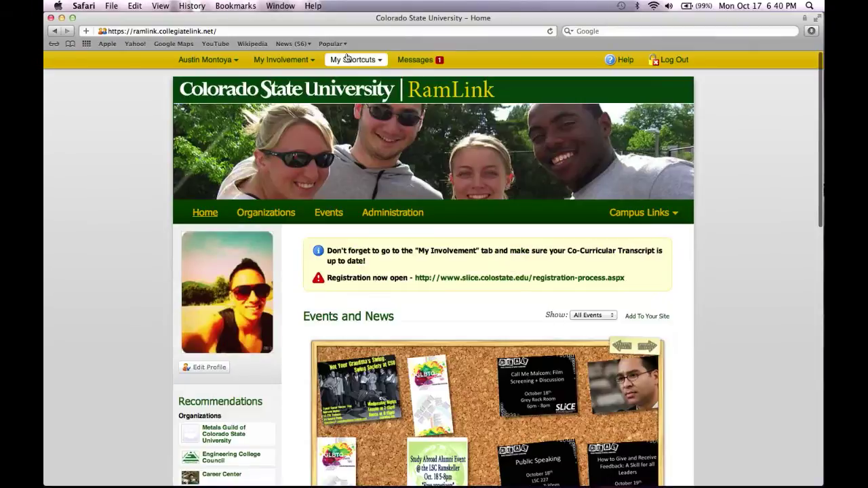
{"action": "left_click", "coordinate": [349, 59]}
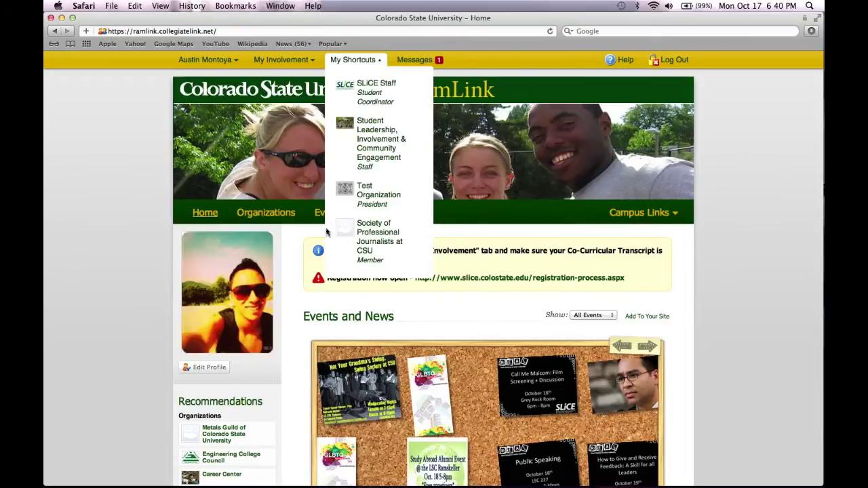
{"action": "left_click", "coordinate": [377, 84]}
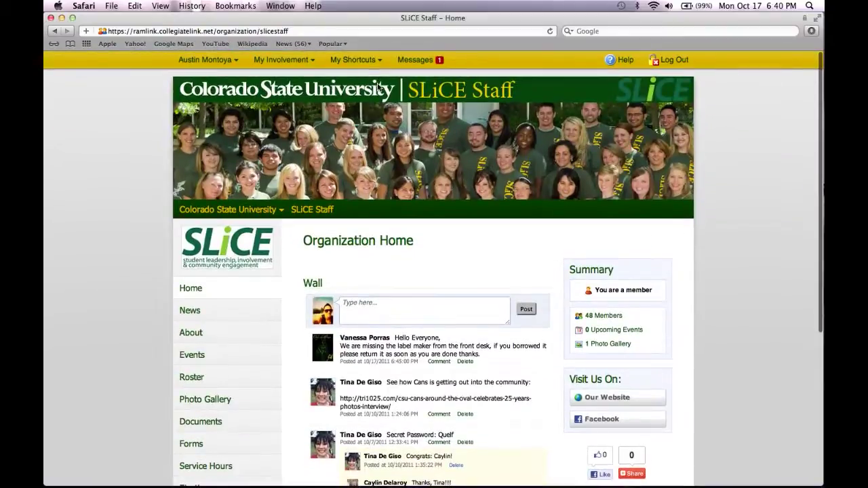
{"action": "left_click", "coordinate": [402, 60]}
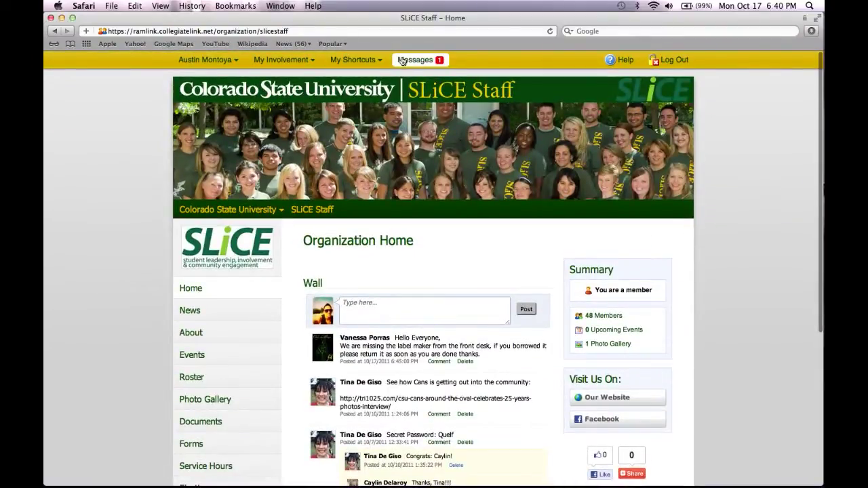
{"action": "scroll", "coordinate": [402, 60], "scroll_direction": "down", "scroll_amount": 5}
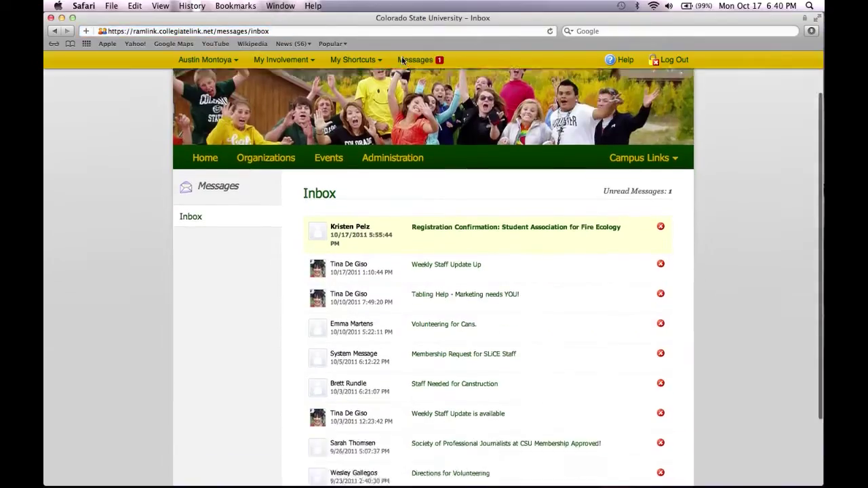
{"action": "scroll", "coordinate": [402, 60], "scroll_direction": "up", "scroll_amount": 5}
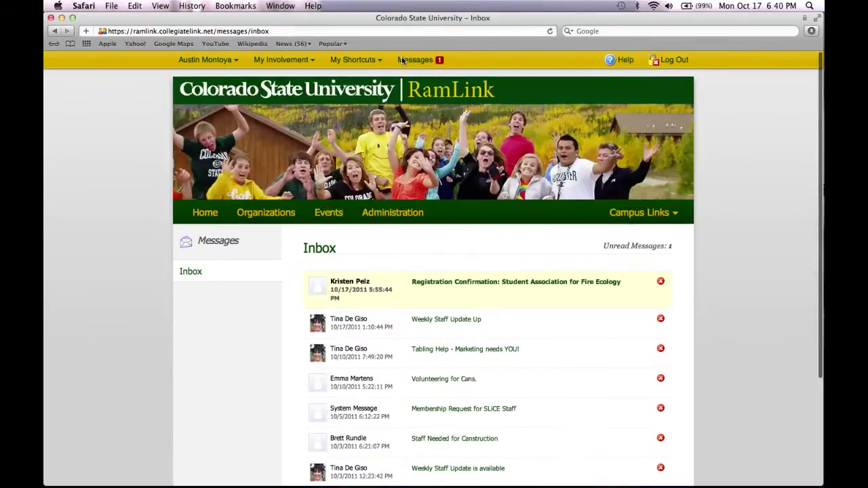
{"action": "left_click", "coordinate": [211, 213]}
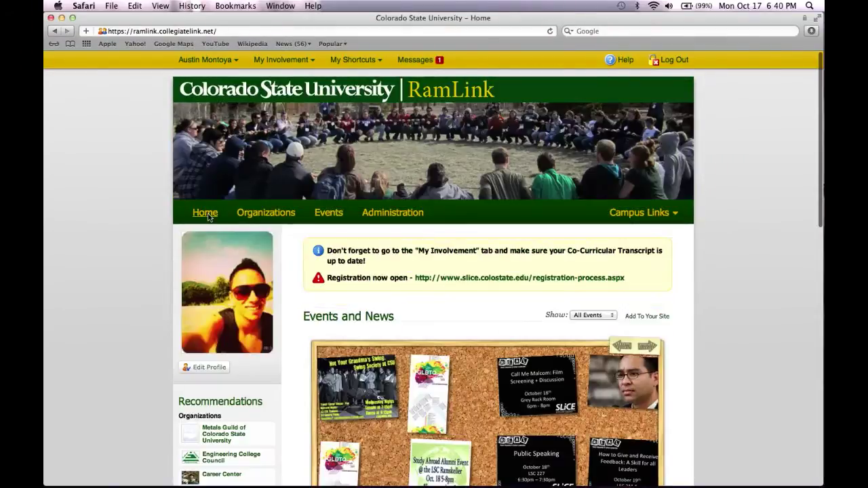
Browse the organizations directory and list organizations whose names begin with M.
{"action": "left_click", "coordinate": [249, 214]}
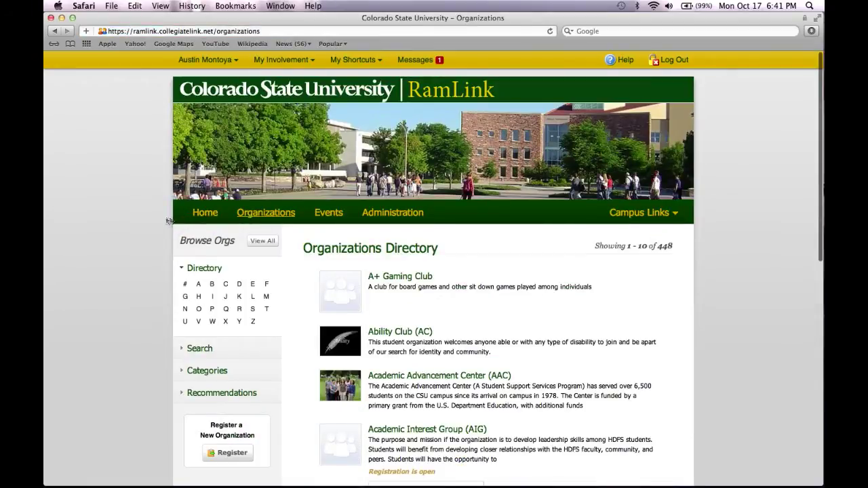
{"action": "scroll", "coordinate": [155, 221], "scroll_direction": "down", "scroll_amount": 5}
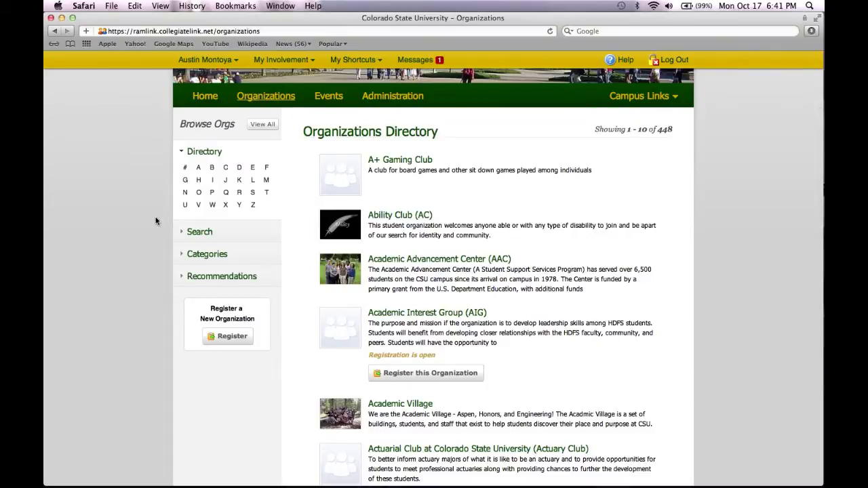
{"action": "left_click", "coordinate": [266, 182]}
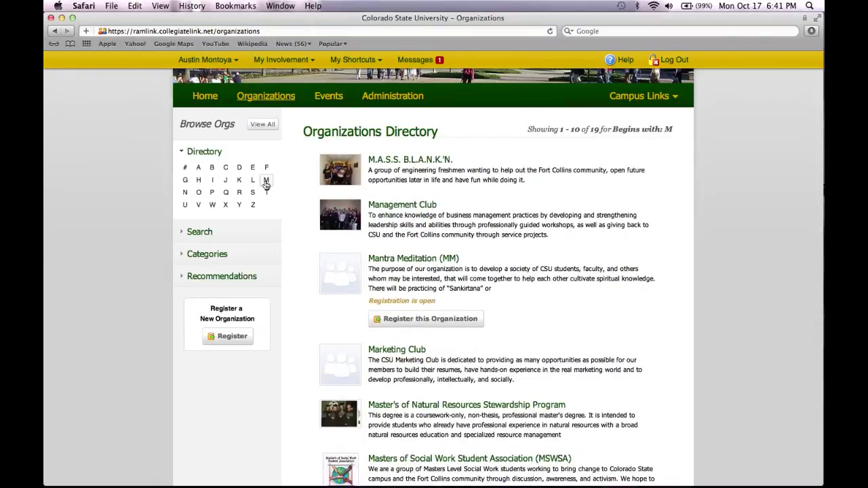
Search organizations for SLiCE, open the SLiCE page, and return to the directory.
{"action": "left_click", "coordinate": [206, 235]}
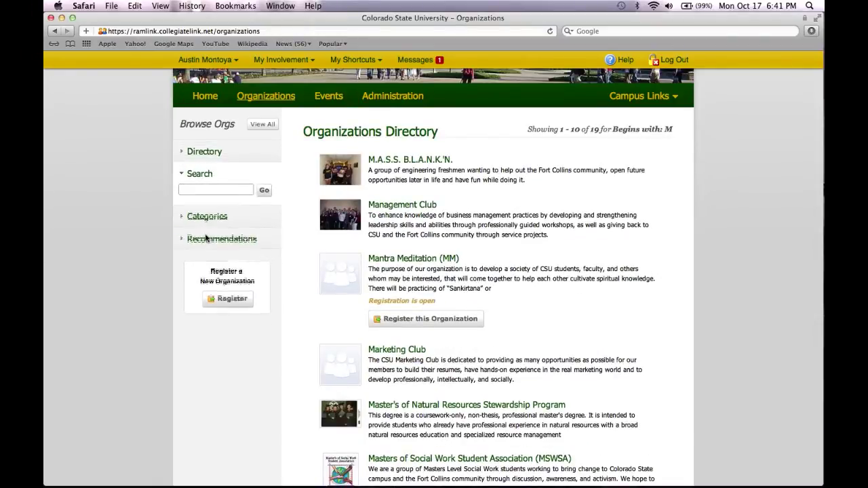
{"action": "left_click", "coordinate": [202, 189]}
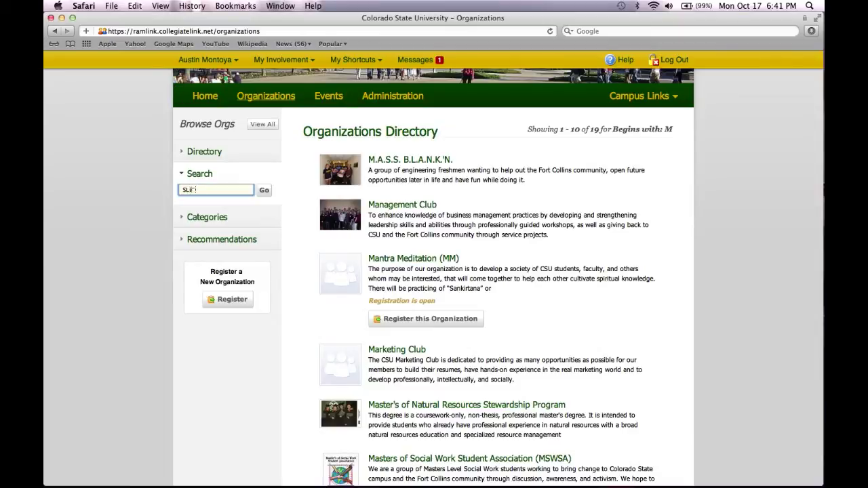
{"action": "key", "text": "Return"}
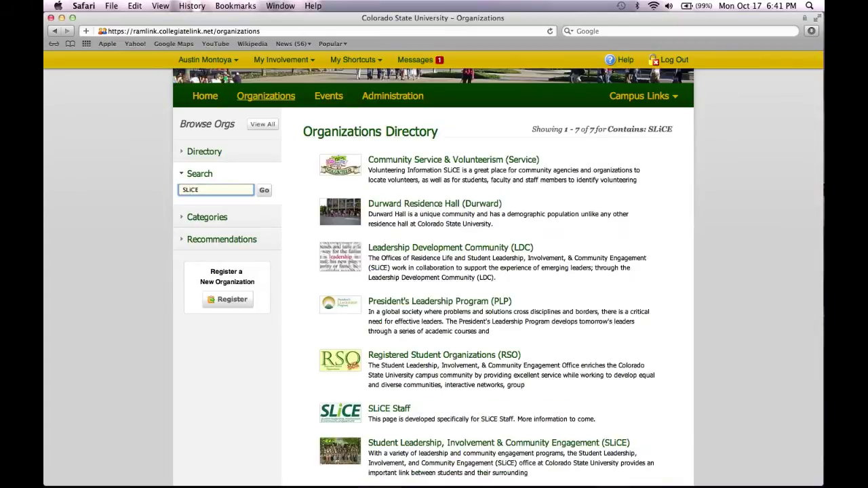
{"action": "scroll", "coordinate": [360, 306], "scroll_direction": "down", "scroll_amount": 2}
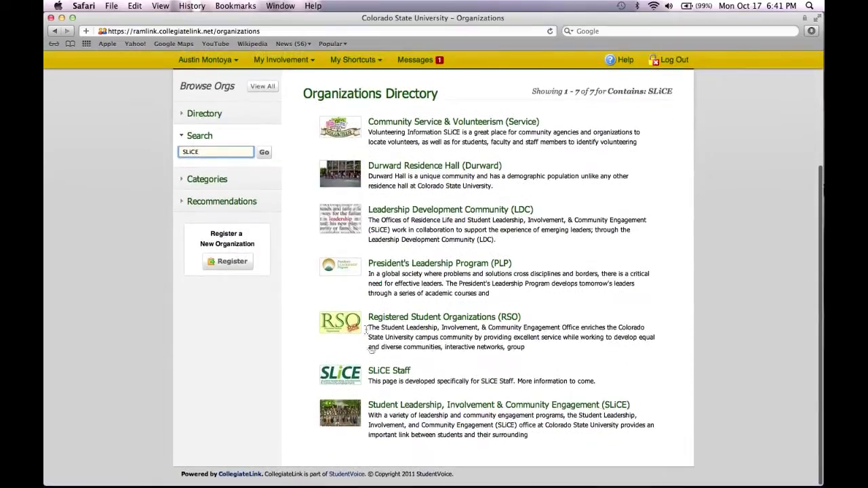
{"action": "left_click", "coordinate": [392, 406]}
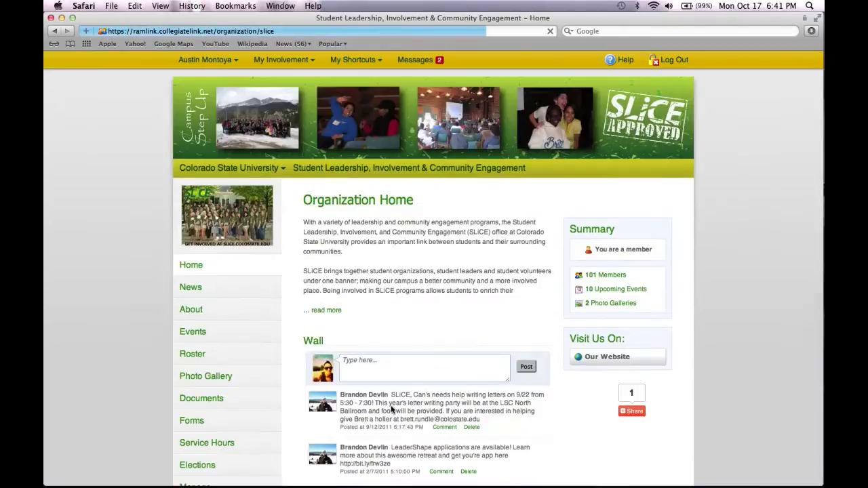
{"action": "key", "text": "super+bracketleft"}
Show the organization categories and list organizations recommended from the student's interests.
{"action": "left_click", "coordinate": [207, 157]}
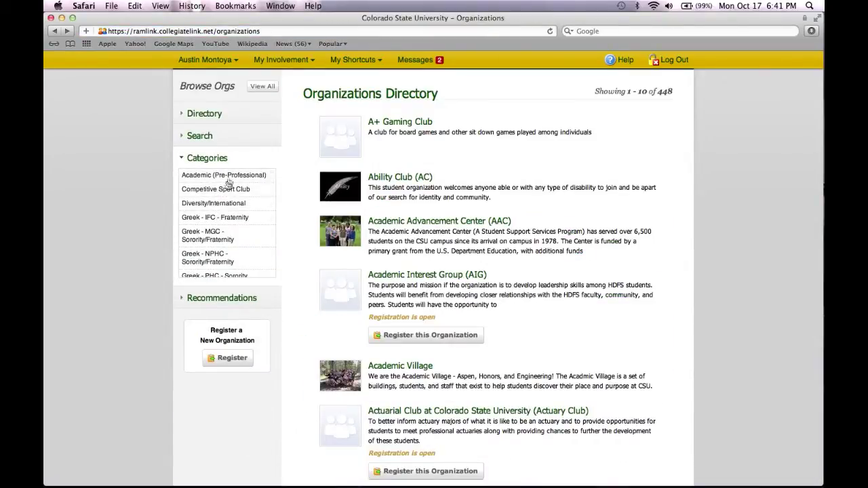
{"action": "scroll", "coordinate": [223, 209], "scroll_direction": "down", "scroll_amount": 8}
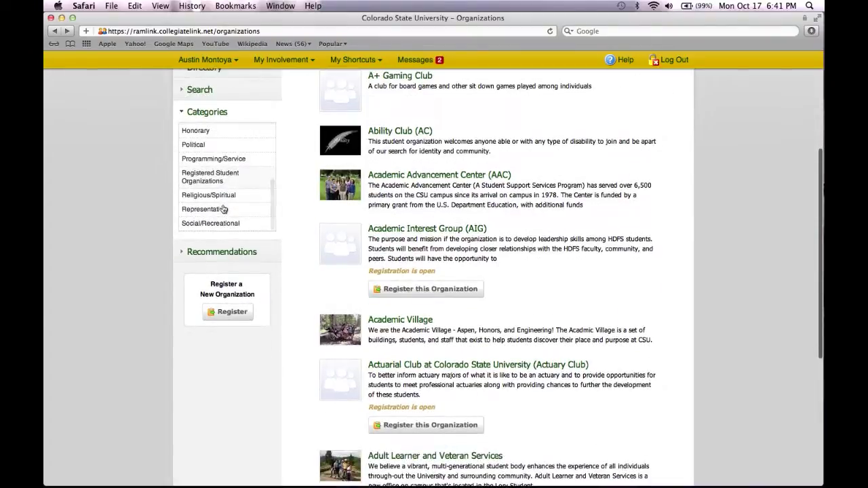
{"action": "left_click", "coordinate": [191, 251]}
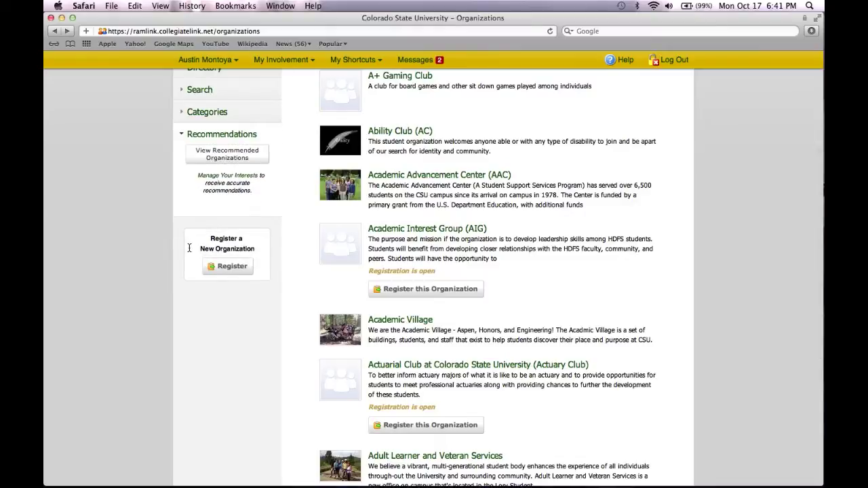
{"action": "left_click", "coordinate": [214, 162]}
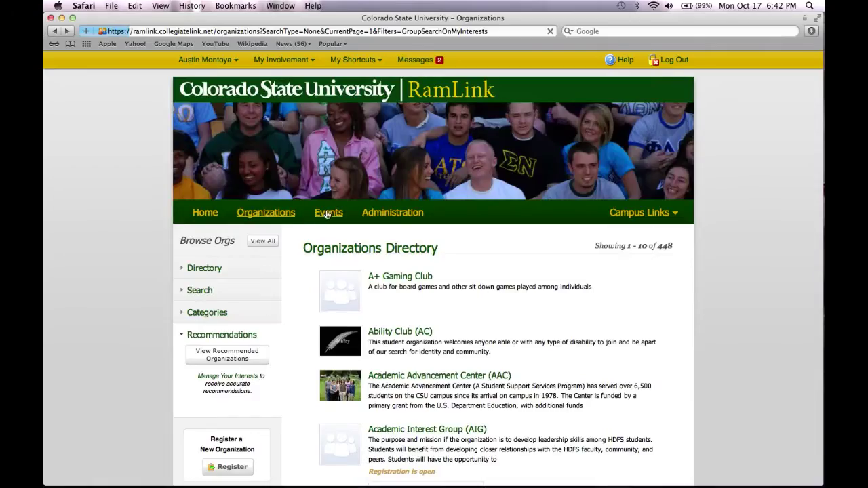
{"action": "left_click", "coordinate": [328, 214]}
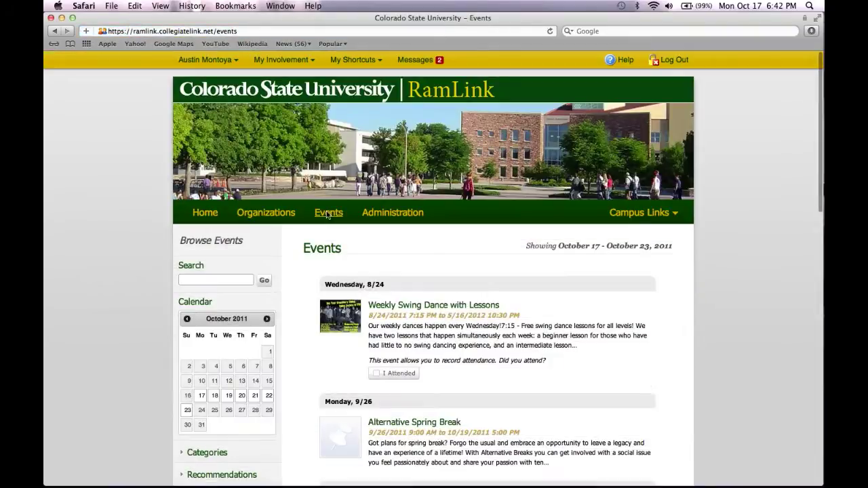
Scroll through this week's campus events listing (October 17 – 23, 2011).
{"action": "scroll", "coordinate": [326, 214], "scroll_direction": "down", "scroll_amount": 2}
{"action": "scroll", "coordinate": [327, 214], "scroll_direction": "down", "scroll_amount": 5}
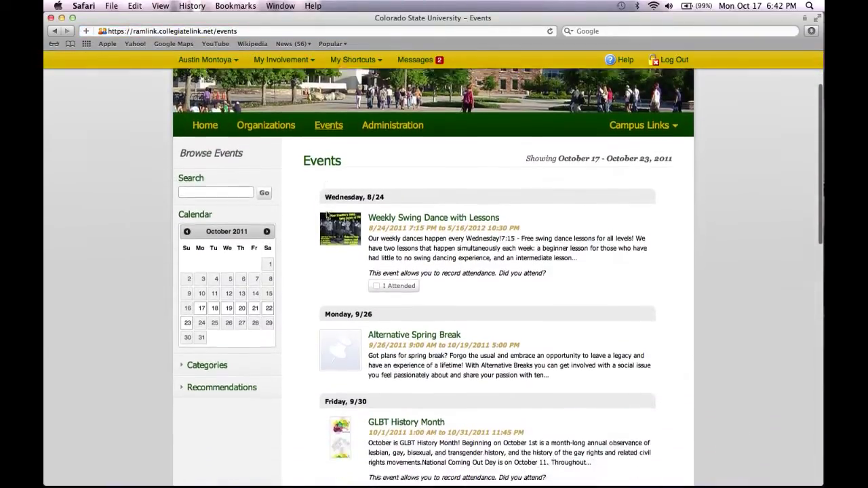
{"action": "scroll", "coordinate": [327, 214], "scroll_direction": "down", "scroll_amount": 7}
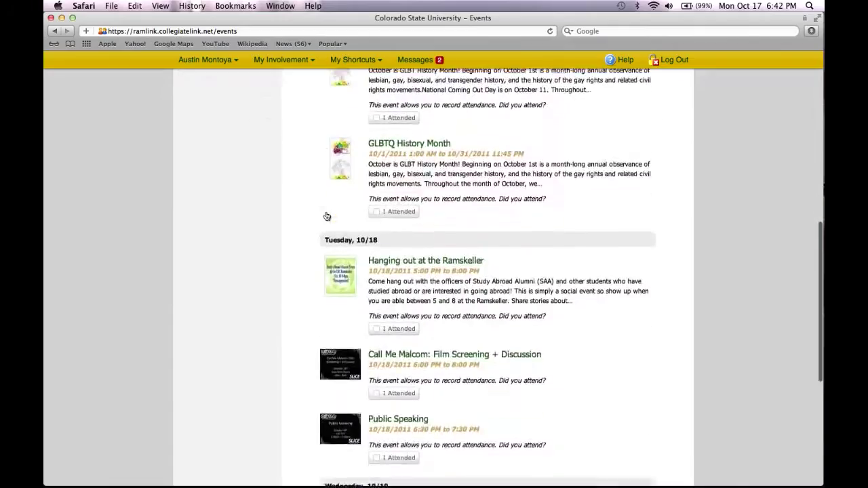
{"action": "scroll", "coordinate": [339, 188], "scroll_direction": "down", "scroll_amount": 7}
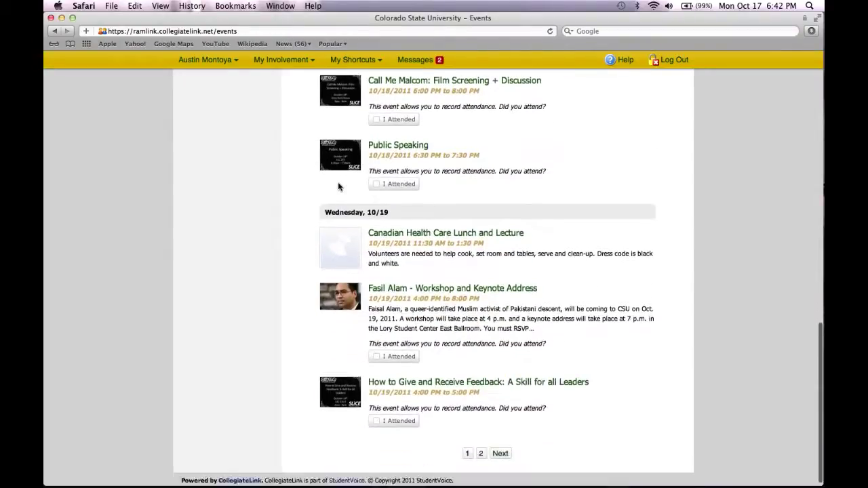
{"action": "scroll", "coordinate": [339, 187], "scroll_direction": "up", "scroll_amount": 15}
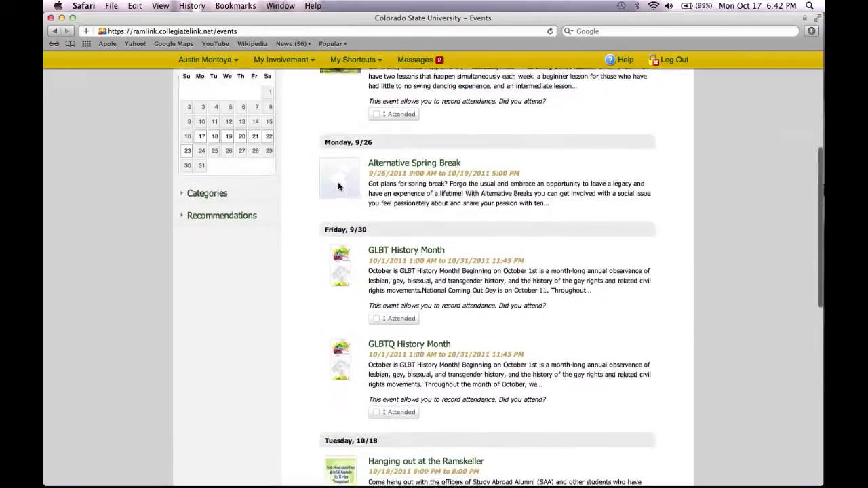
{"action": "scroll", "coordinate": [338, 169], "scroll_direction": "up", "scroll_amount": 2}
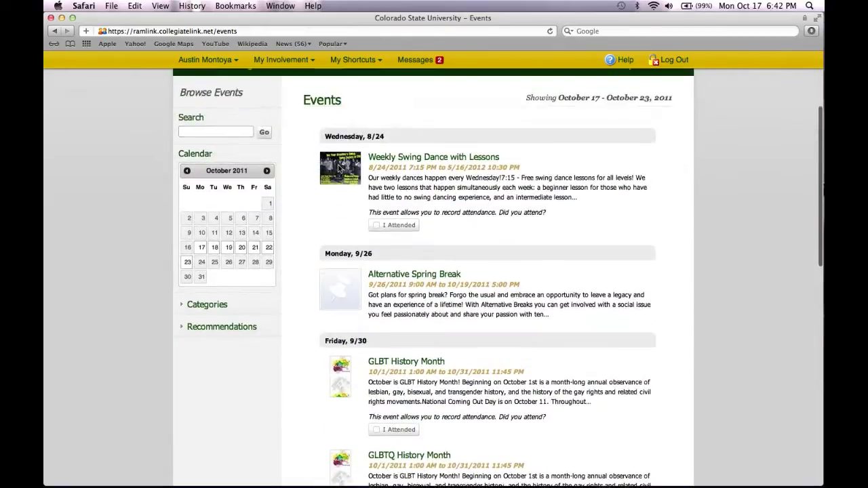
Open Weekly Swing Dance with Lessons details and follow its Swing Dance Society host link.
{"action": "left_click", "coordinate": [399, 159]}
{"action": "scroll", "coordinate": [398, 161], "scroll_direction": "down", "scroll_amount": 5}
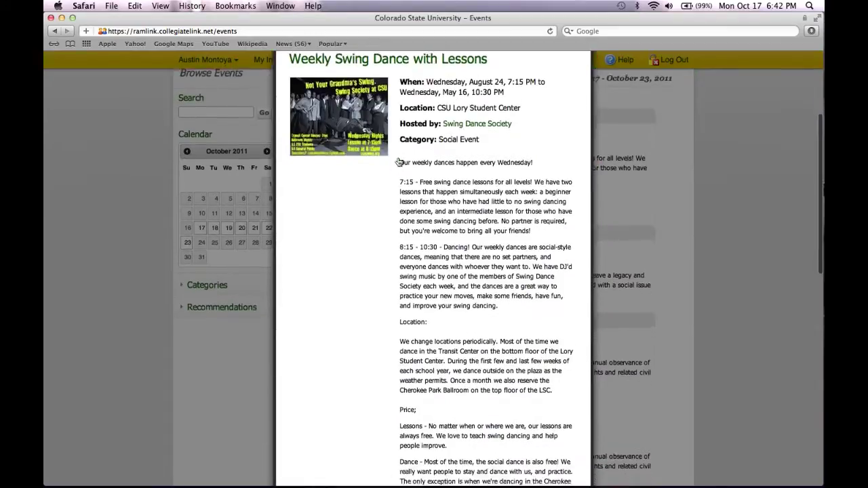
{"action": "scroll", "coordinate": [399, 160], "scroll_direction": "down", "scroll_amount": 2}
{"action": "scroll", "coordinate": [399, 160], "scroll_direction": "up", "scroll_amount": 6}
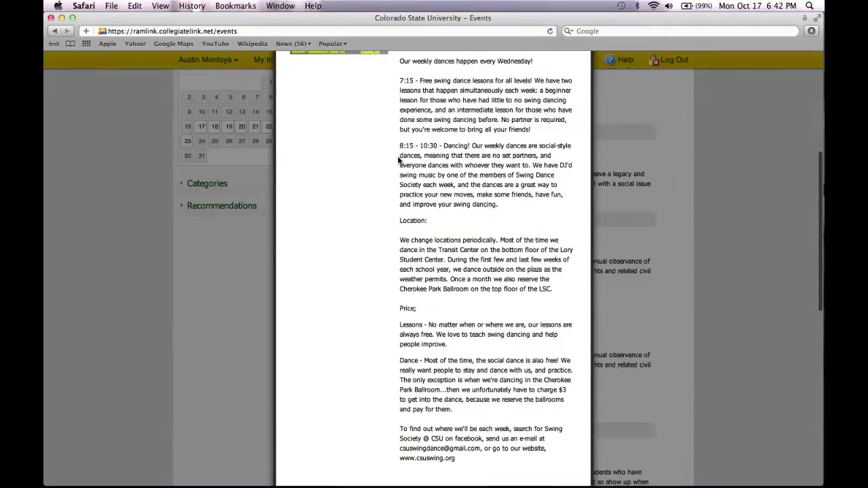
{"action": "scroll", "coordinate": [399, 161], "scroll_direction": "up", "scroll_amount": 1}
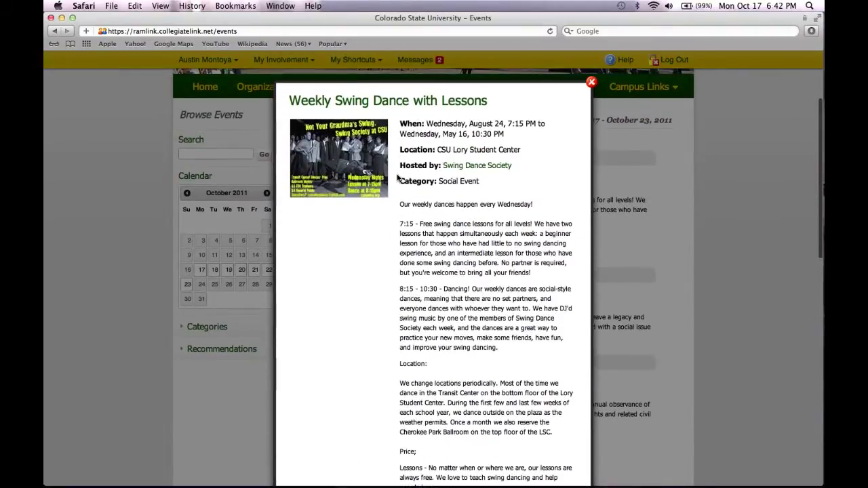
{"action": "left_click", "coordinate": [501, 173]}
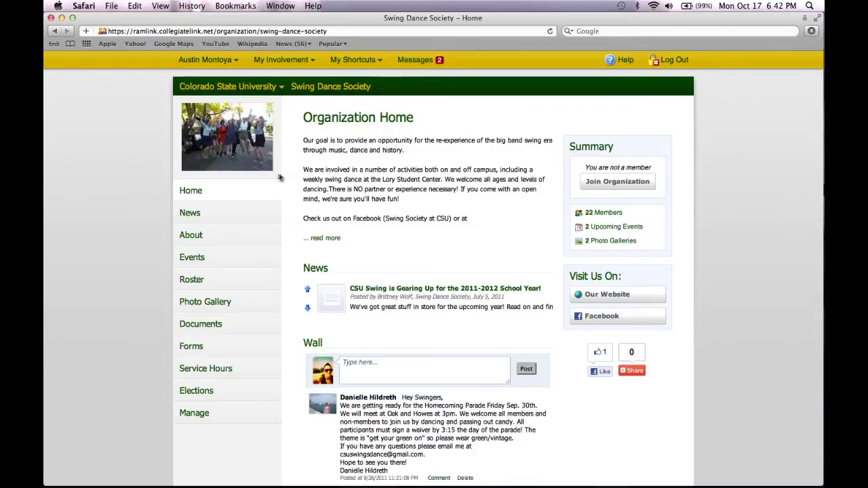
Show the Swing Dance Society's full description, then its News, Events and Roster pages.
{"action": "left_click", "coordinate": [320, 238]}
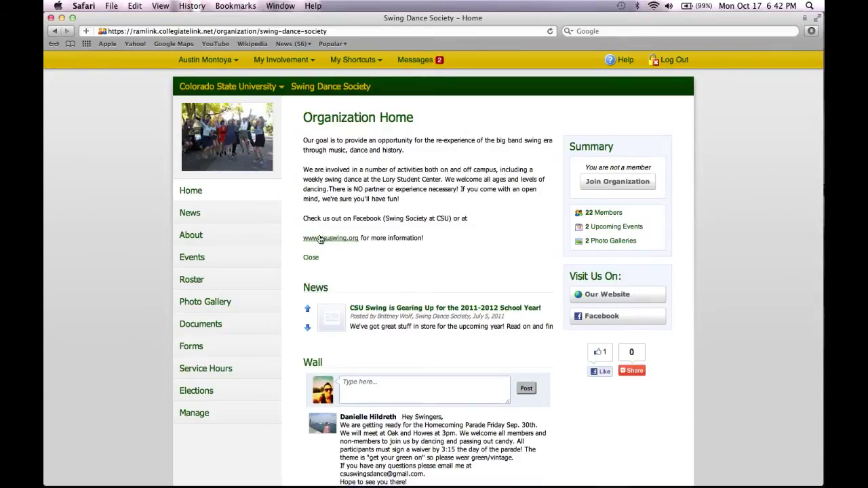
{"action": "left_click", "coordinate": [241, 220]}
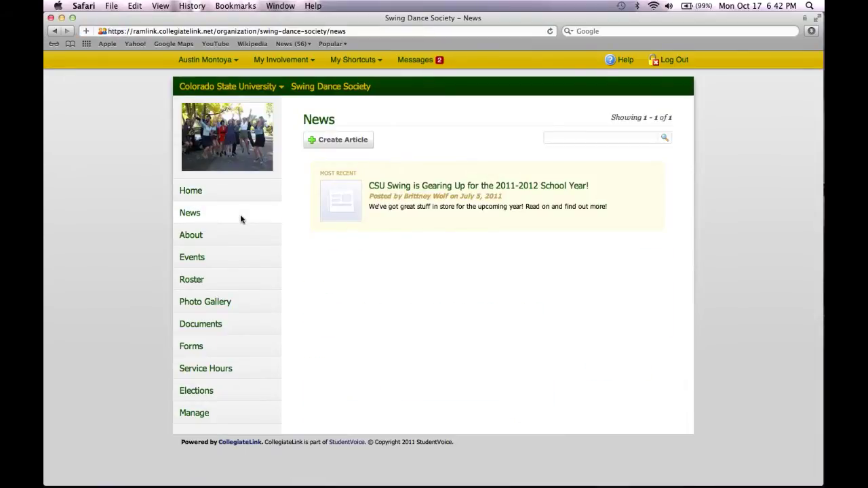
{"action": "left_click", "coordinate": [211, 257]}
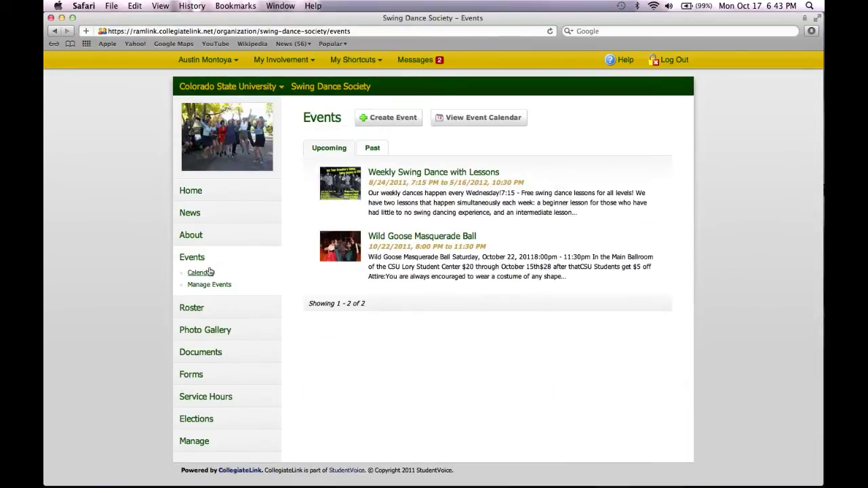
{"action": "left_click", "coordinate": [206, 308]}
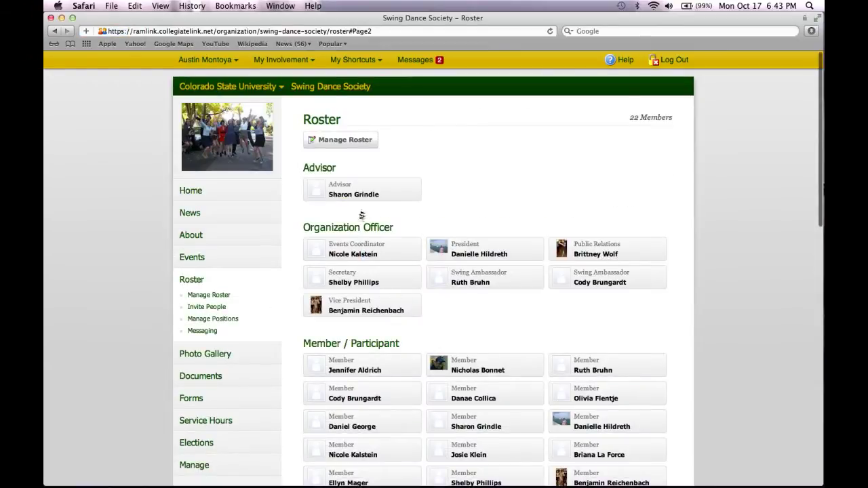
Browse the society's Photo Gallery, Documents, Forms and Service Hours pages.
{"action": "scroll", "coordinate": [439, 178], "scroll_direction": "down", "scroll_amount": 5}
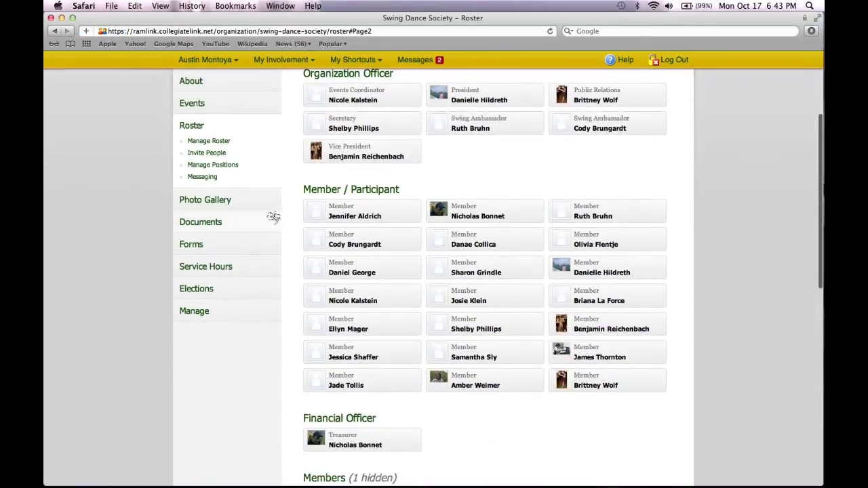
{"action": "left_click", "coordinate": [252, 201]}
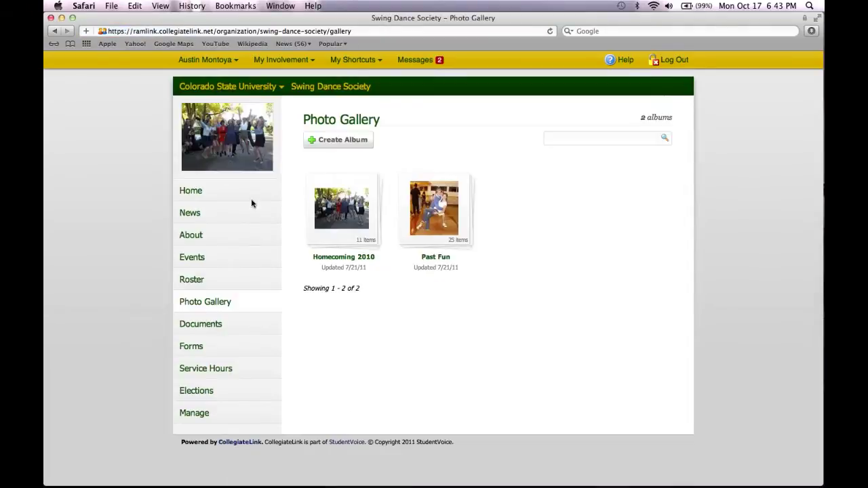
{"action": "left_click", "coordinate": [219, 329]}
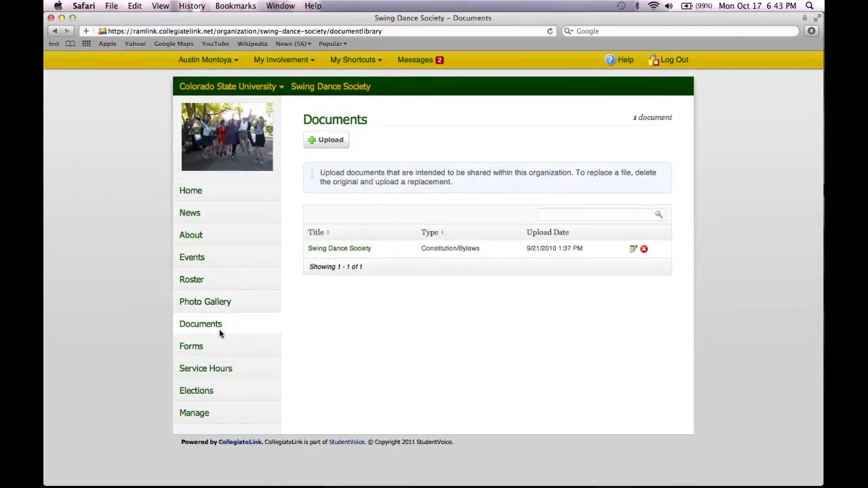
{"action": "left_click", "coordinate": [217, 347]}
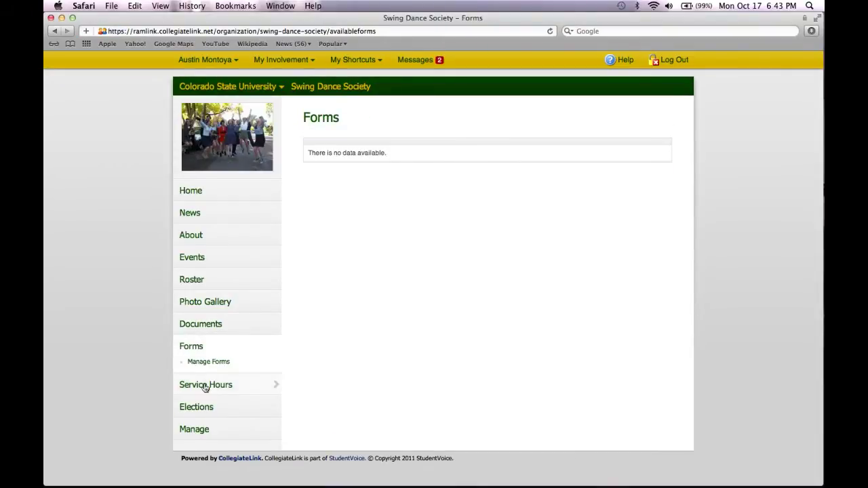
{"action": "left_click", "coordinate": [205, 386]}
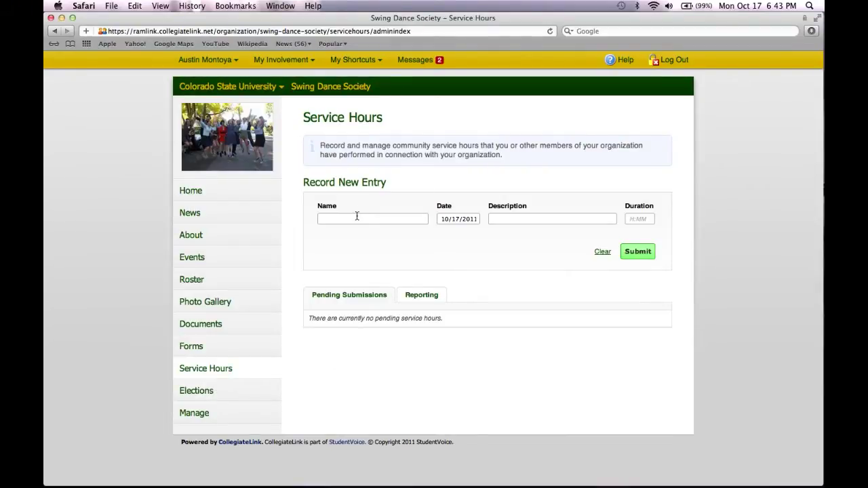
Go back to the Colorado State University RamLink home page and show Campus Links.
{"action": "left_click", "coordinate": [245, 87]}
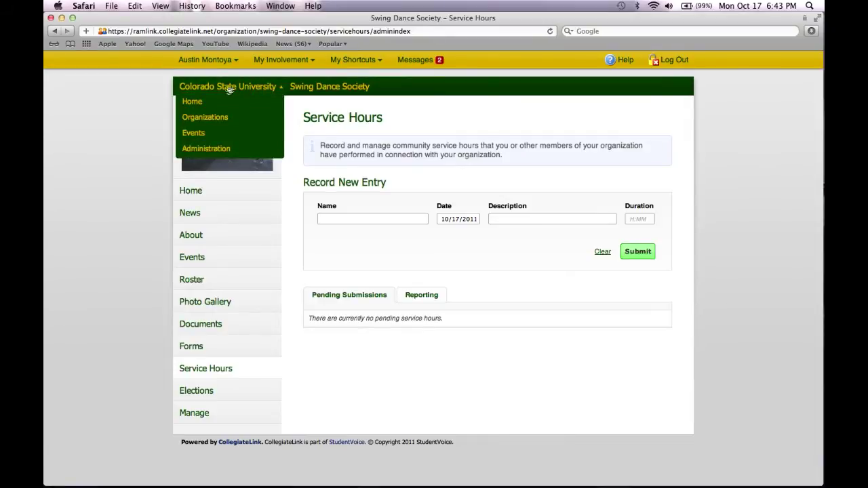
{"action": "left_click", "coordinate": [192, 101]}
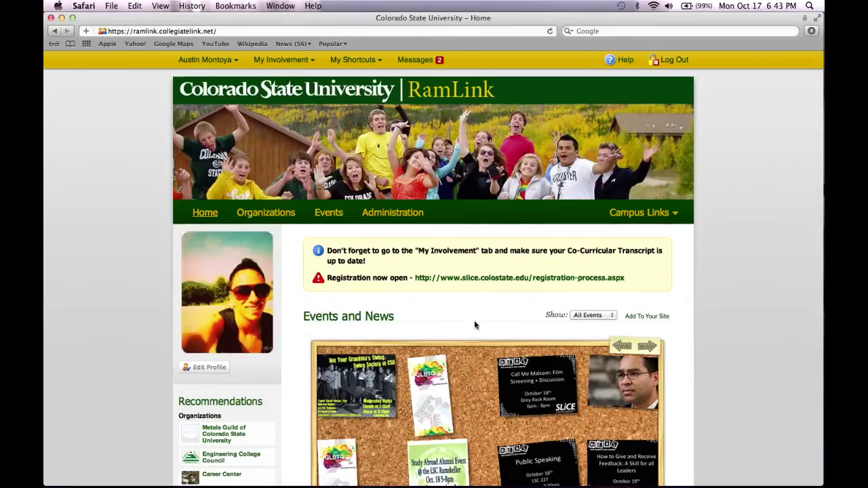
{"action": "left_click", "coordinate": [670, 217]}
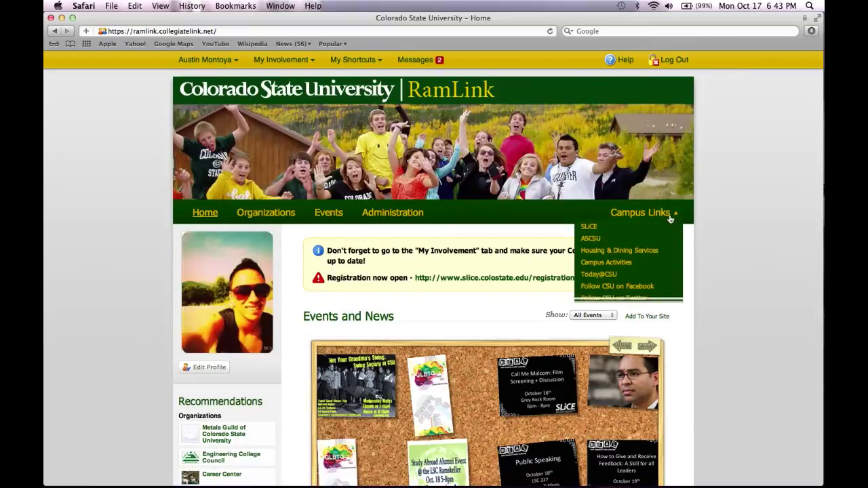